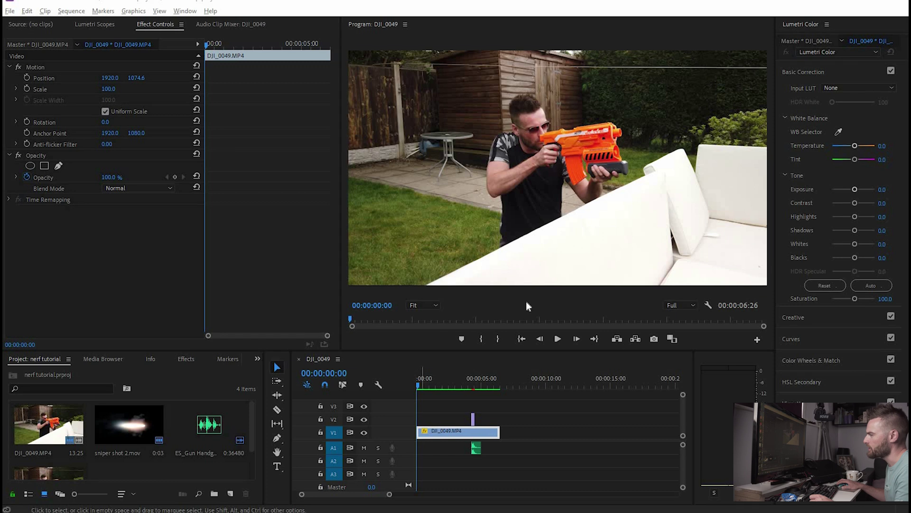
Step: Play back the finished shot in the sequence several times, reviewing the muzzle flash and gunshot sound around the four-second mark
left_click(557, 338)
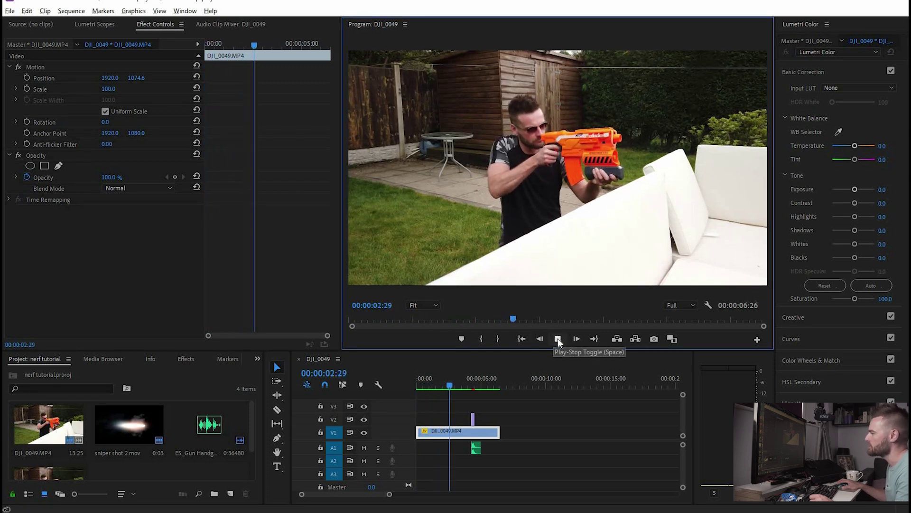
left_click(557, 339)
left_click(558, 339)
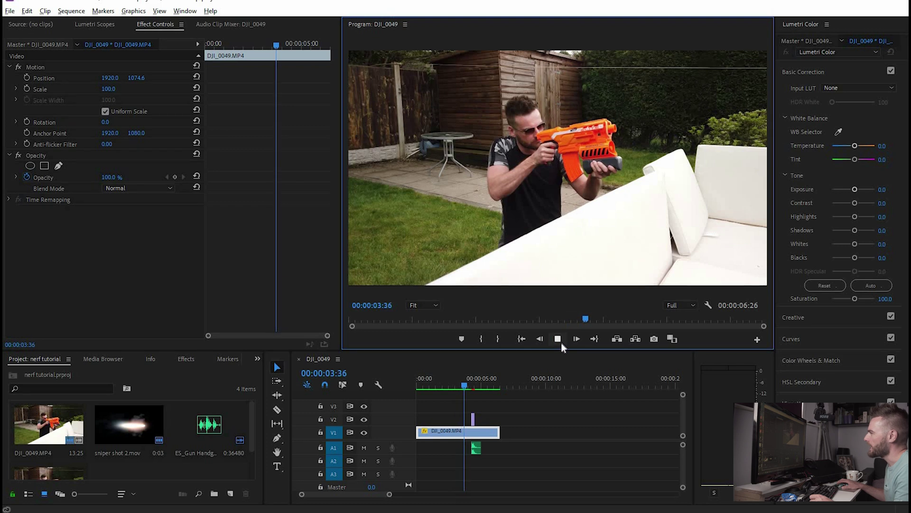
key("space")
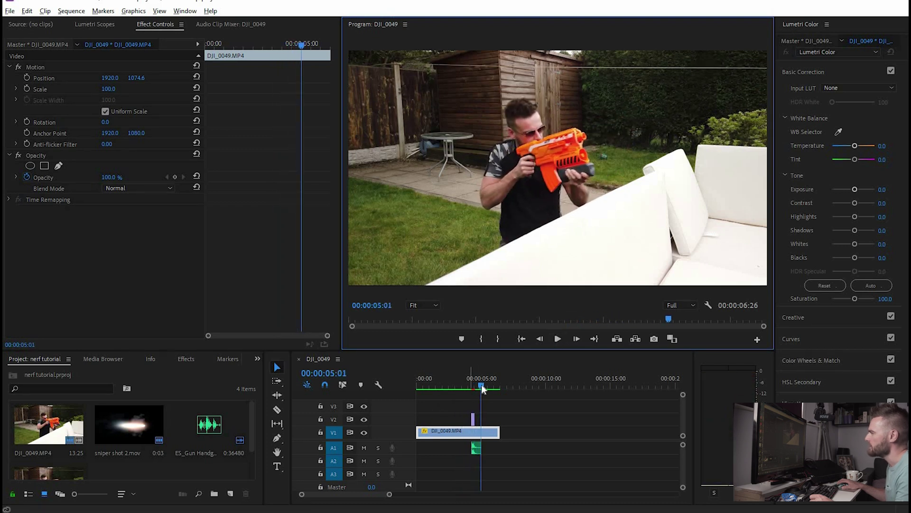
left_click_drag(480, 384, 456, 386)
left_click(558, 339)
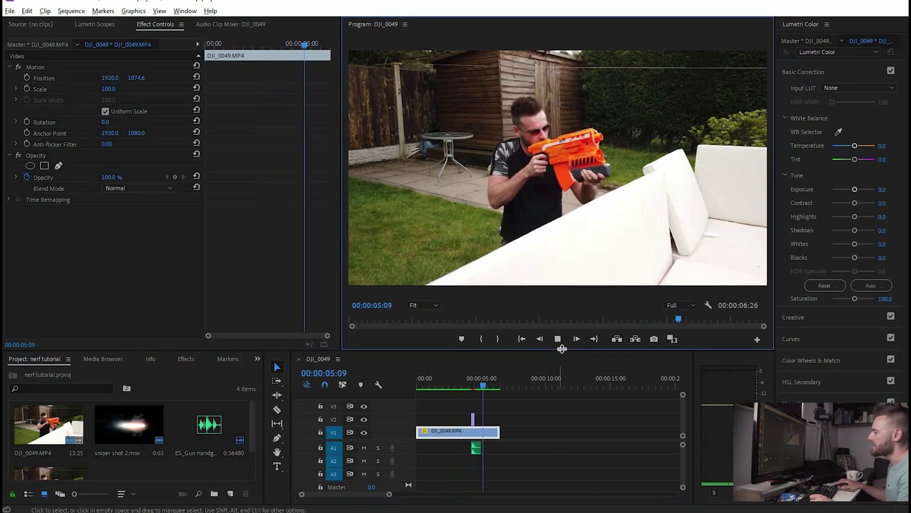
left_click(460, 388)
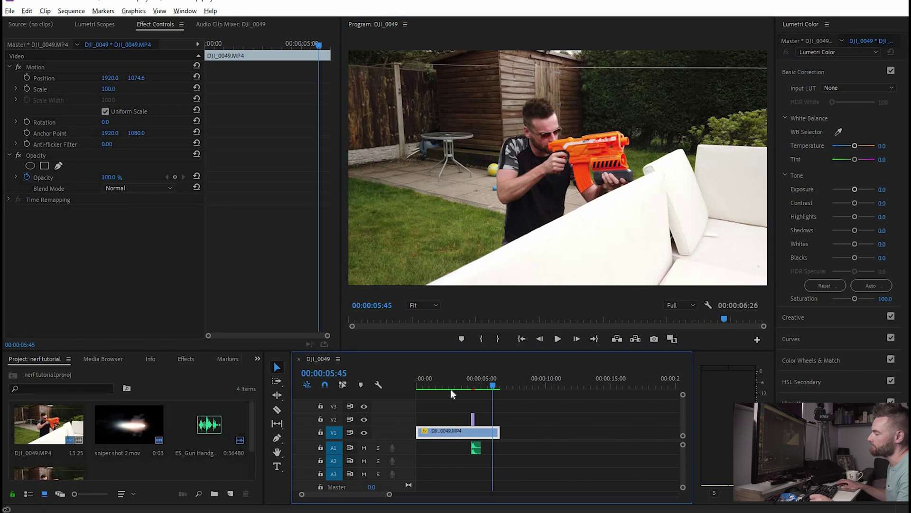
left_click(459, 386)
left_click(557, 339)
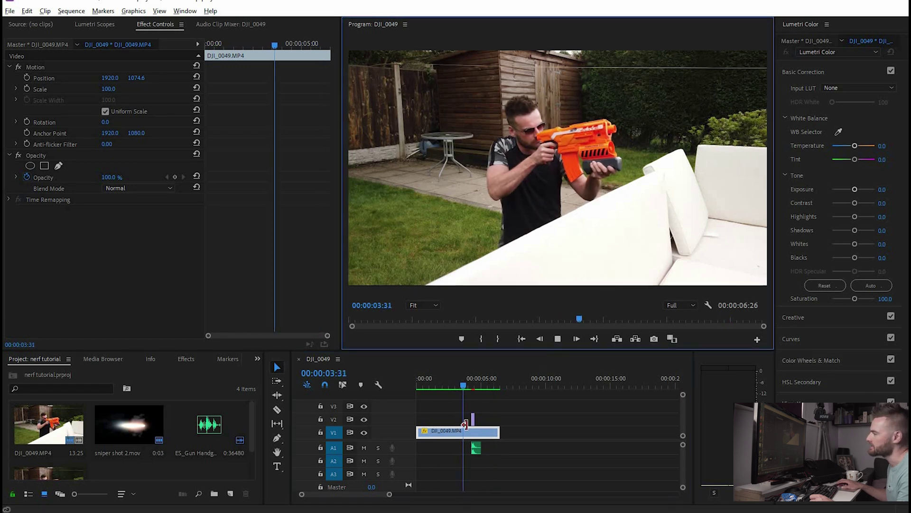
key("space")
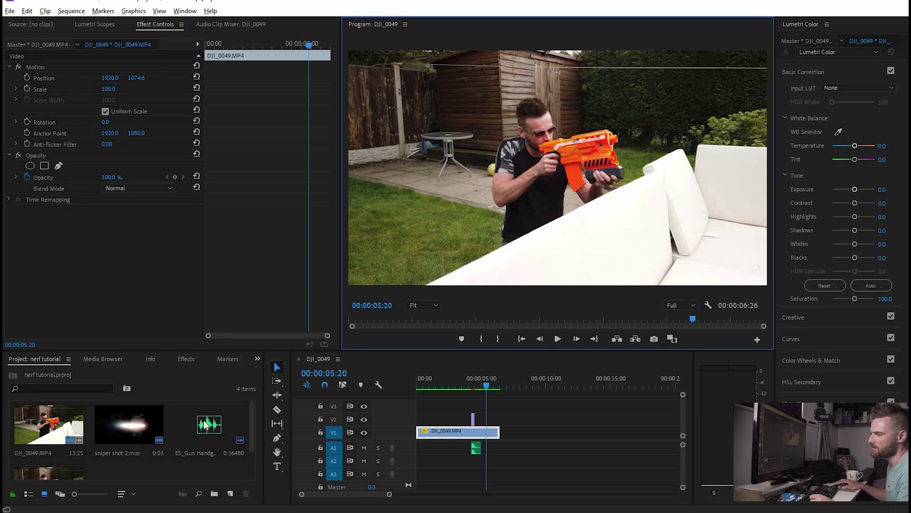
Step: Open DJI_0049.MP4 from the project, place only its video on V1 after the existing clip, leaving a gap, and preview the shot
double_click(46, 436)
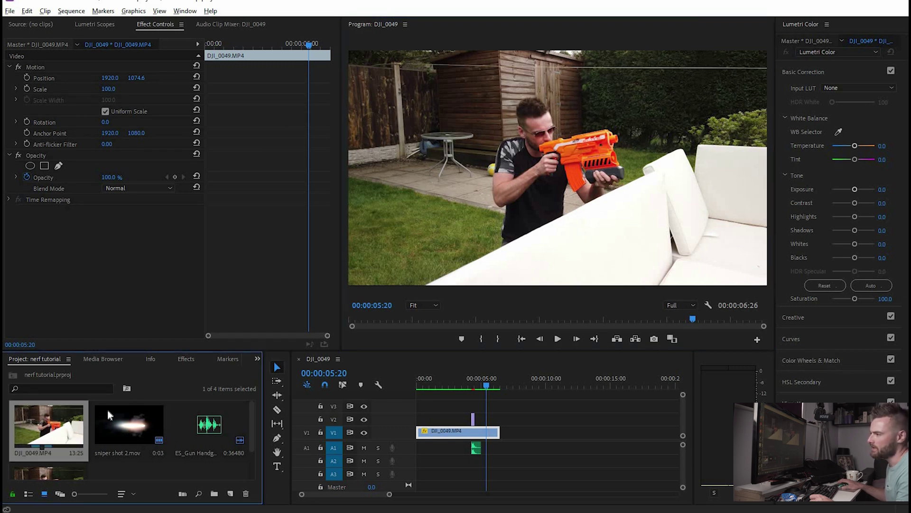
left_click_drag(130, 322, 534, 432)
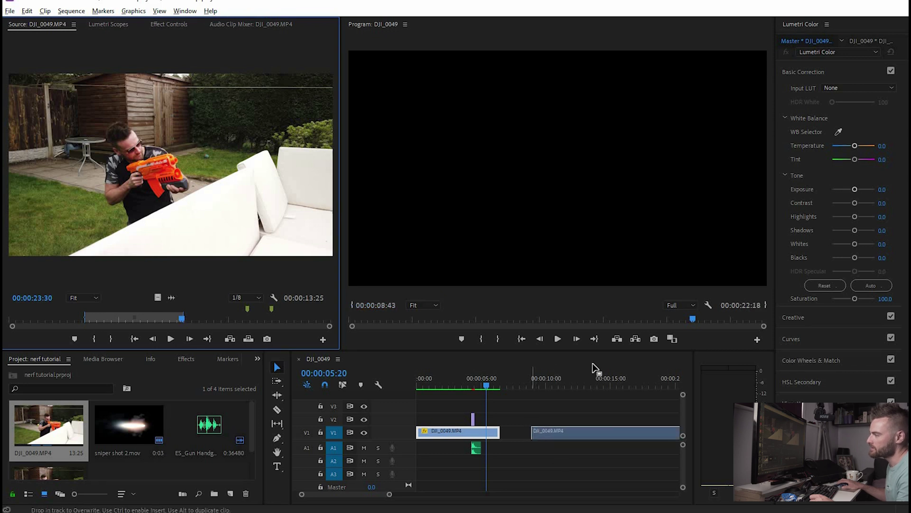
left_click_drag(530, 391, 588, 396)
key("space")
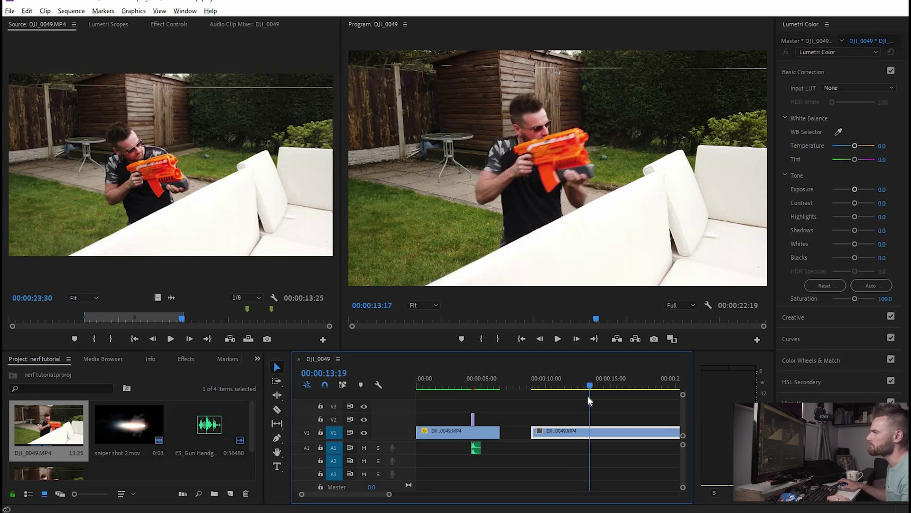
key("space")
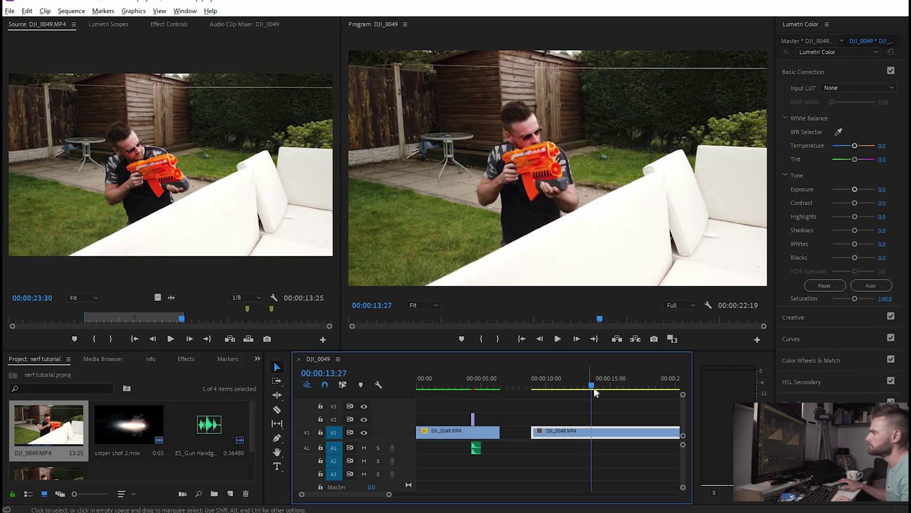
Step: Find the frame where the dart leaves the barrel, at 00:00:13:08, and add a marker there
mouse_move(571, 389)
left_mouse_down()
mouse_move(542, 386)
mouse_move(588, 391)
left_mouse_up()
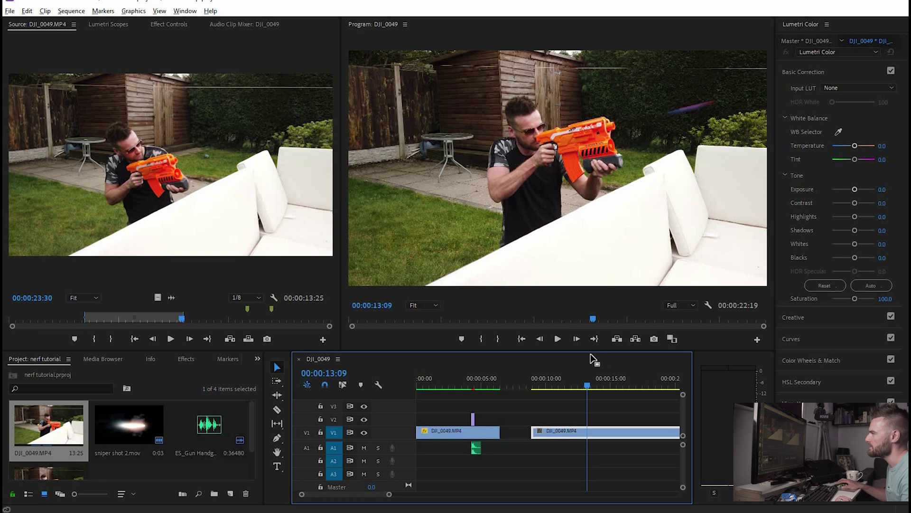
left_click(546, 340)
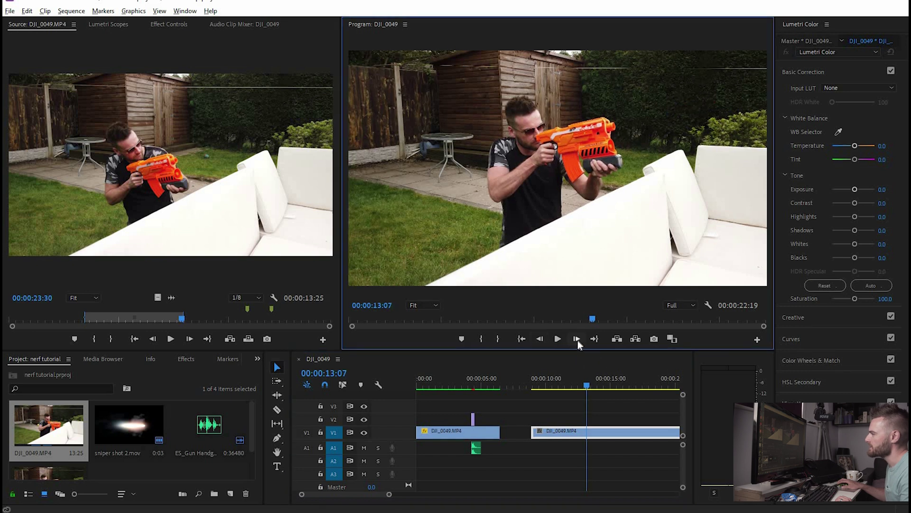
left_click(577, 339)
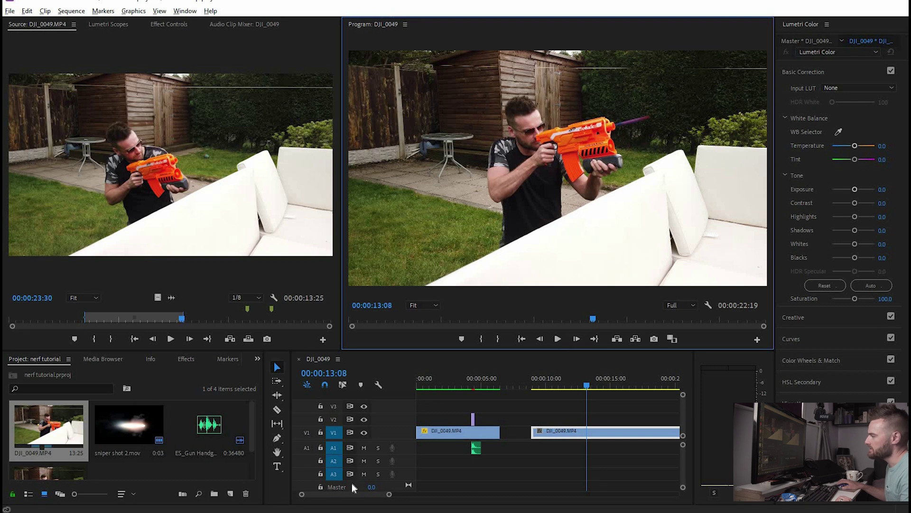
left_click(362, 386)
Step: Open the ES_Gun Handgun sound effect, shorten the end of its marked range to a 17-frame duration, and play it
left_click(128, 427)
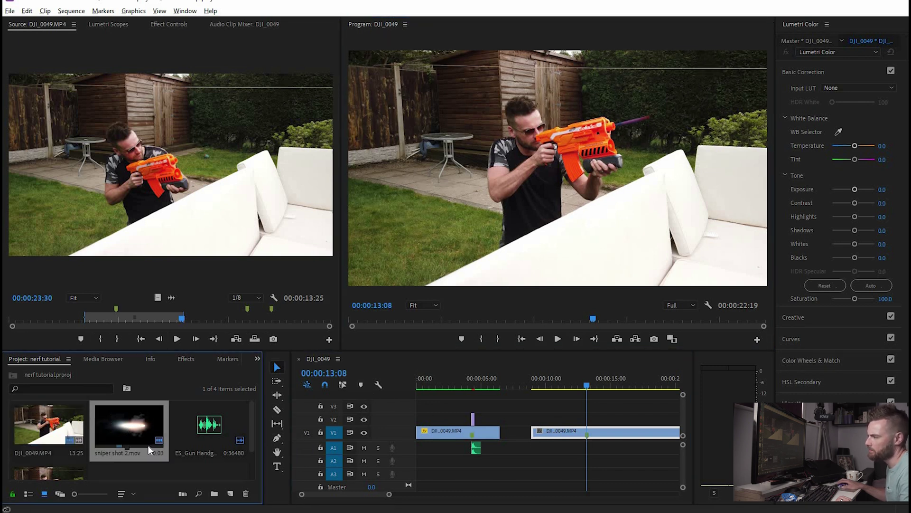
left_click(207, 429)
double_click(206, 429)
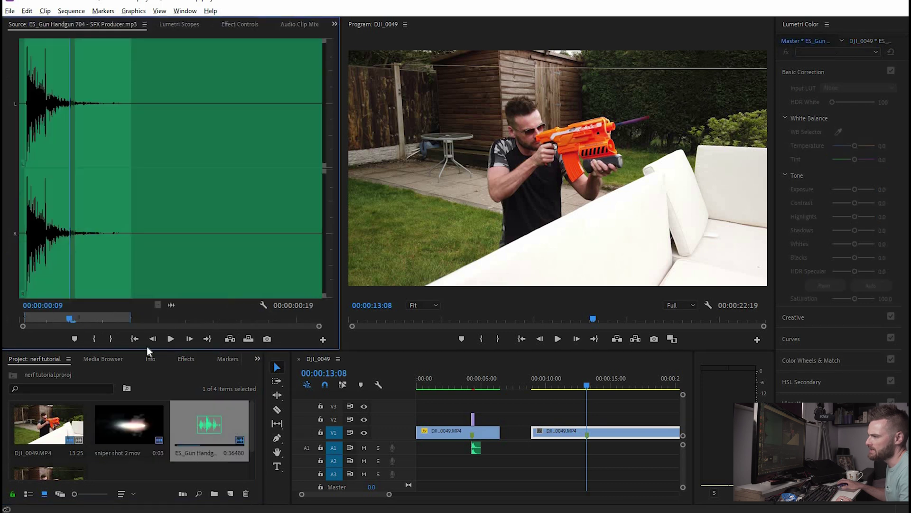
left_click_drag(69, 321, 28, 320)
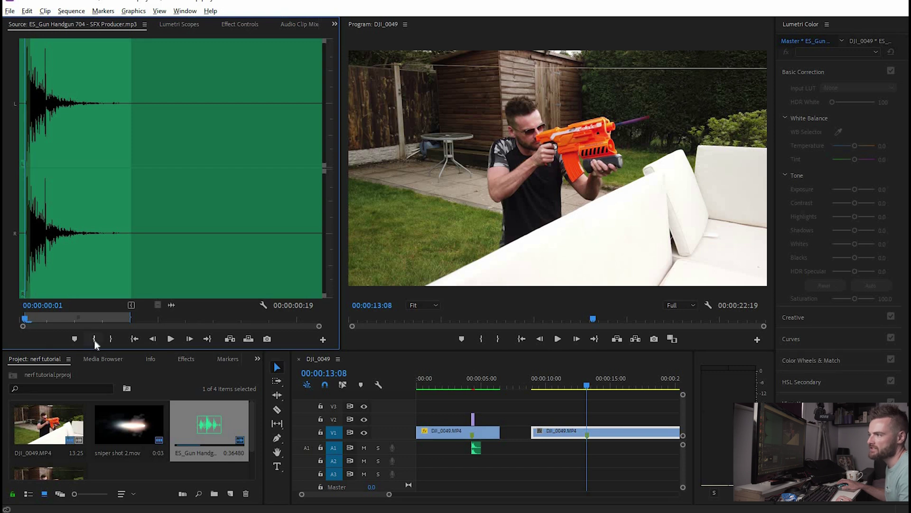
left_click(20, 324)
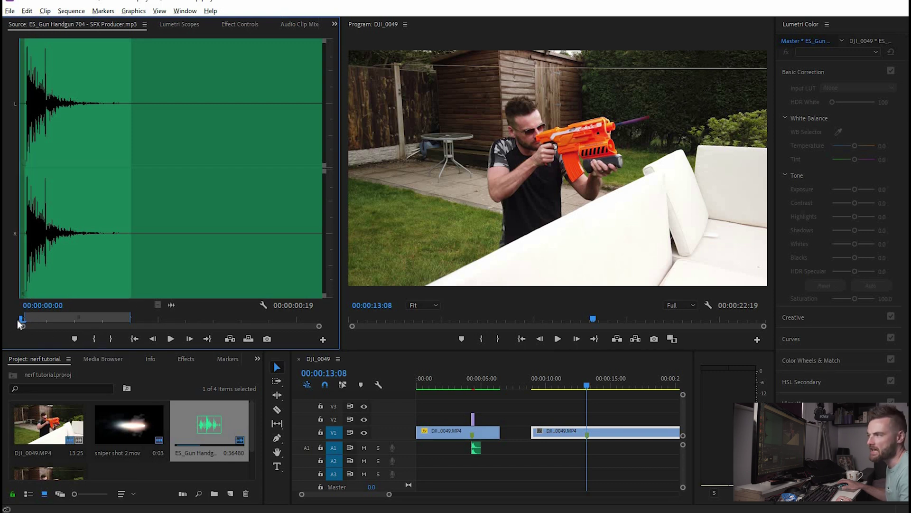
left_click(25, 320)
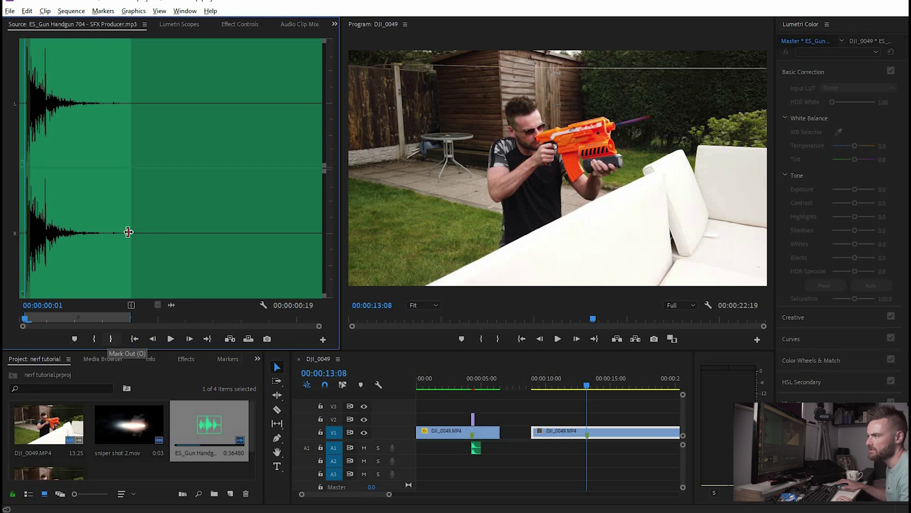
left_click_drag(129, 233, 118, 237)
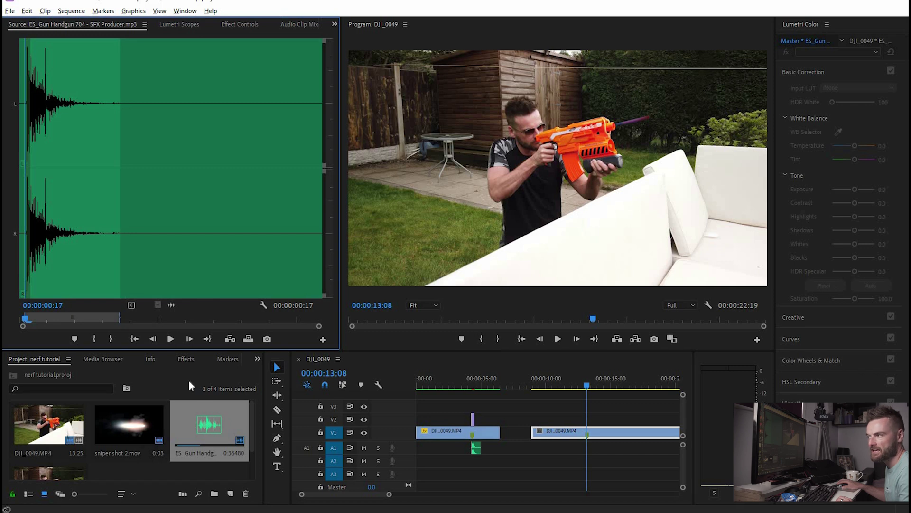
left_click(177, 339)
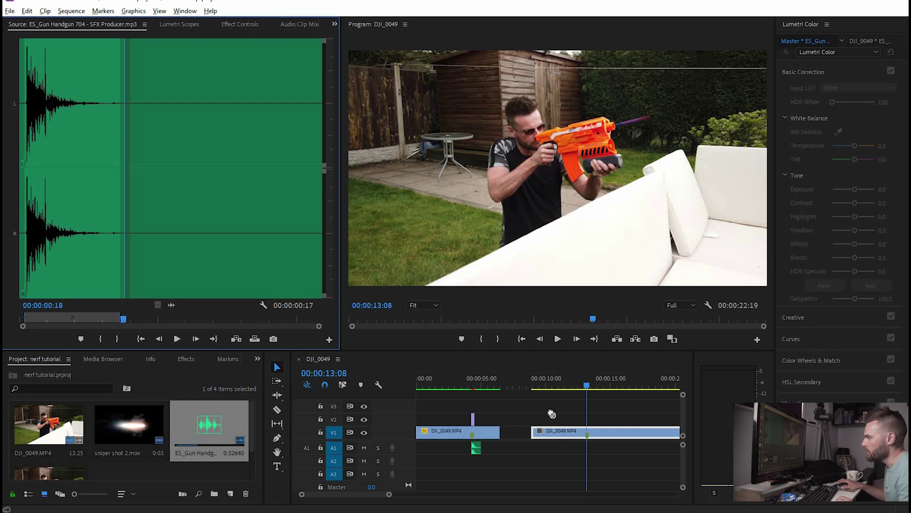
Step: Place the trimmed gunshot sound on A1 at the dart marker and play back the shot to check its sync
left_click_drag(551, 414, 335, 359)
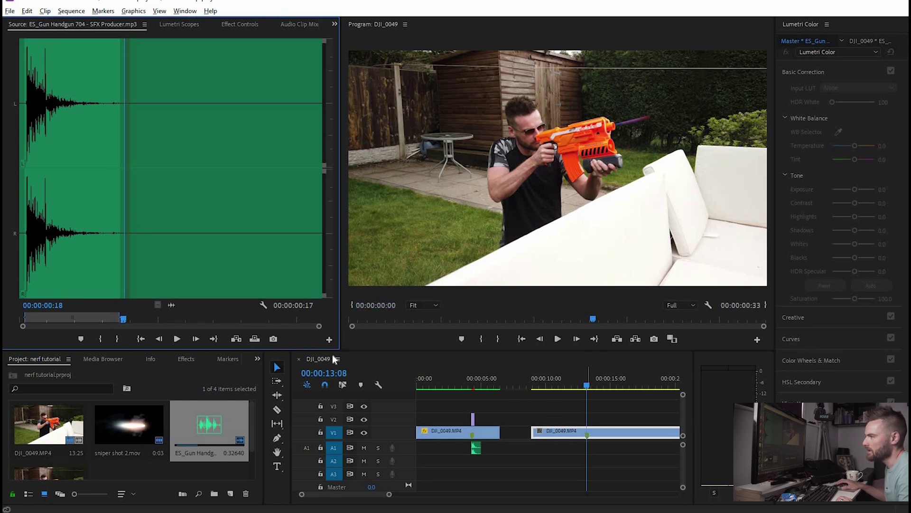
left_click_drag(174, 305, 593, 449)
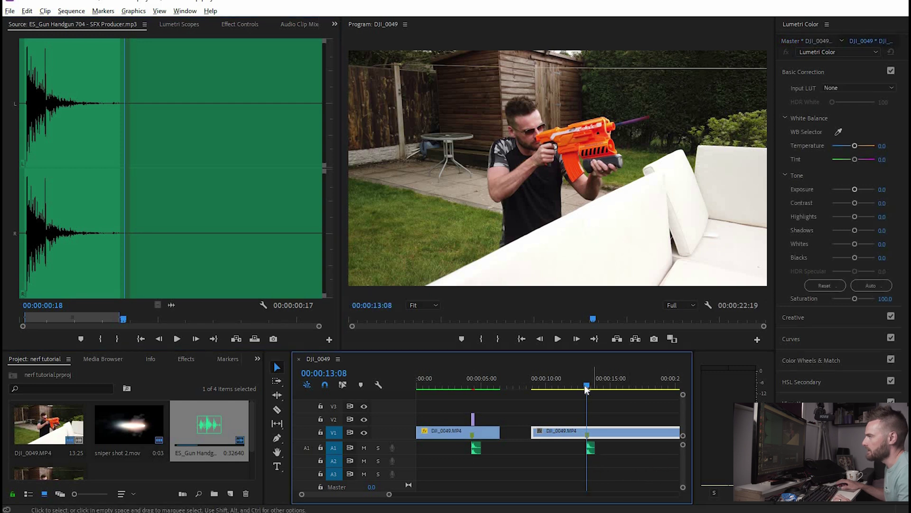
left_click(557, 339)
key("space")
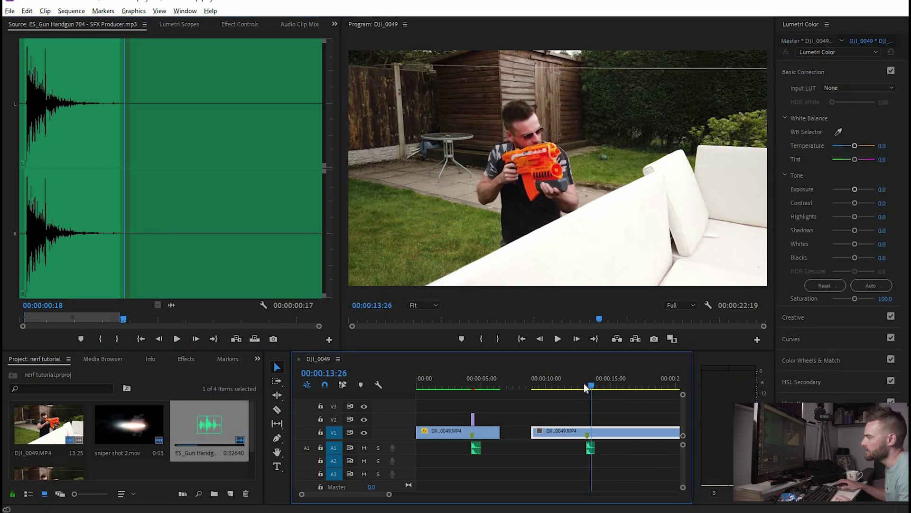
left_click(583, 386)
left_click(558, 339)
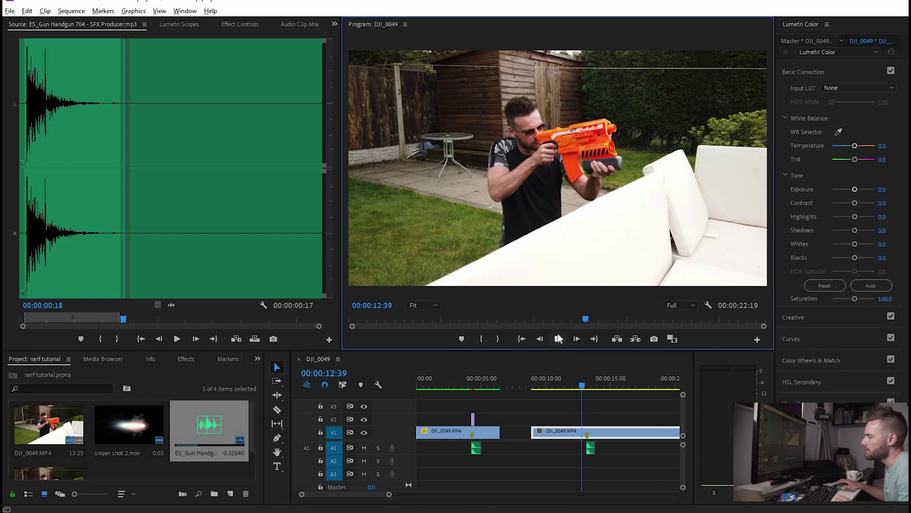
left_click(588, 384)
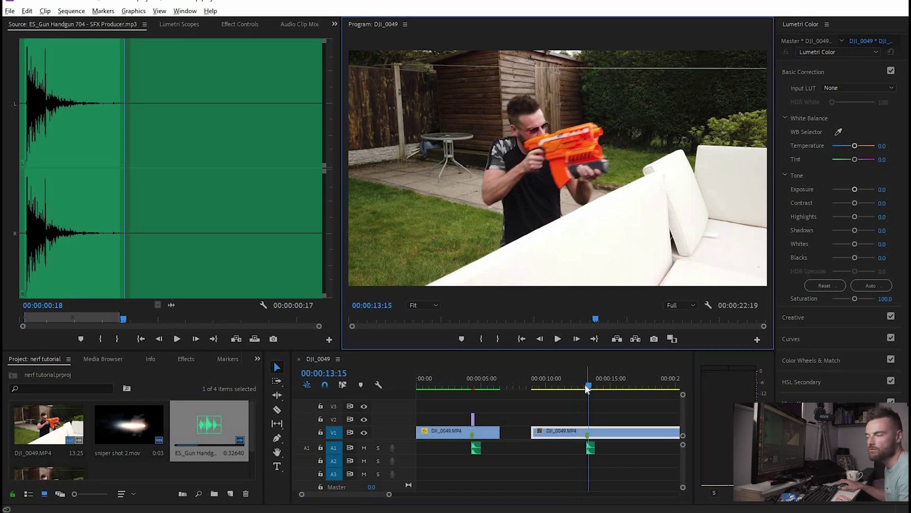
Step: Open sniper shot 2.mov, check the first flash frame of its marked range, and place its video on V2 at the marker
left_click(587, 386)
left_click(134, 436)
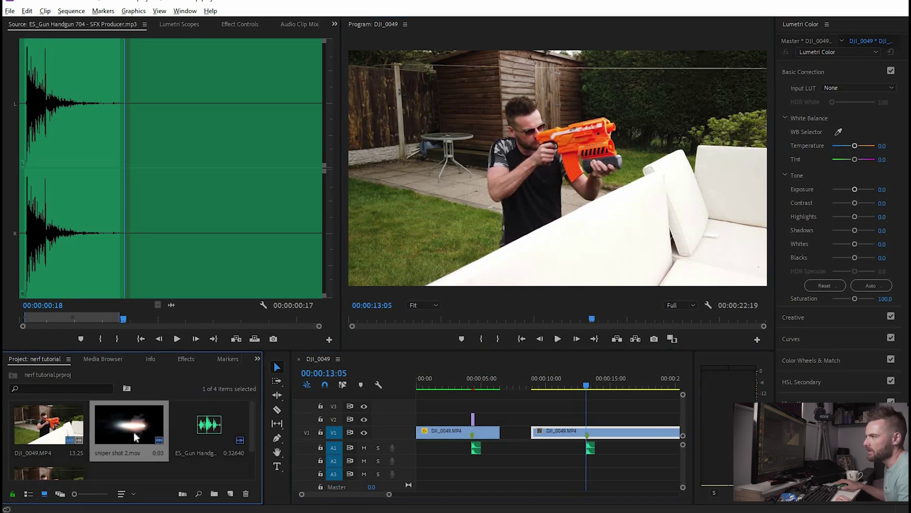
double_click(133, 431)
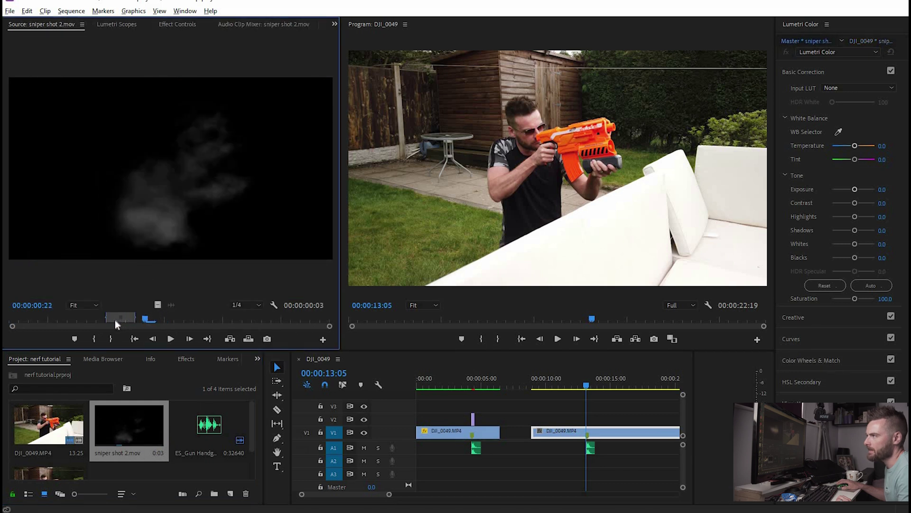
mouse_move(115, 320)
left_mouse_down()
mouse_move(93, 322)
mouse_move(118, 325)
mouse_move(98, 328)
mouse_move(109, 328)
left_mouse_up()
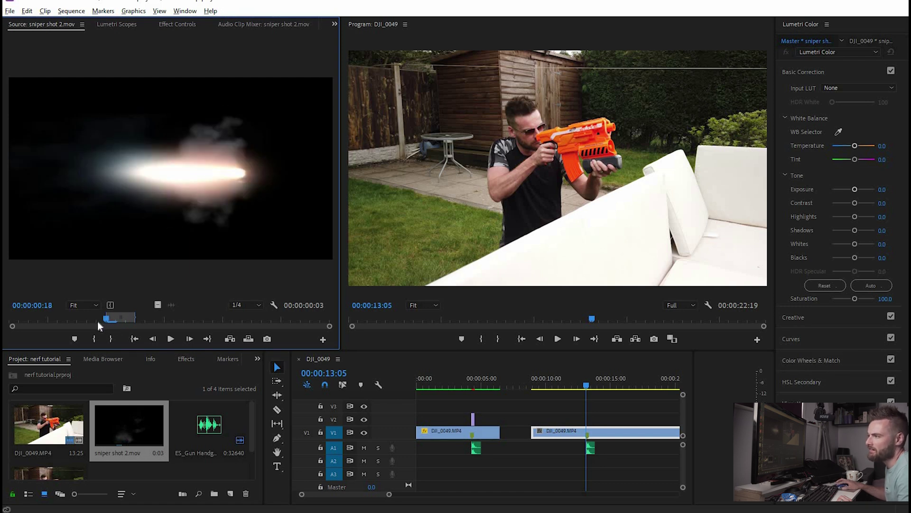
left_click_drag(98, 321, 110, 323)
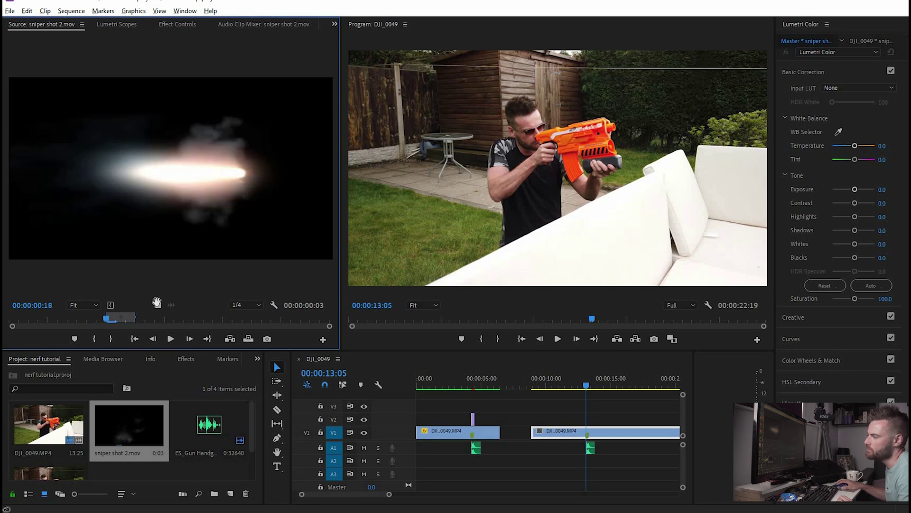
left_click_drag(157, 302, 594, 423)
Step: Step through the placed muzzle flash frames and compare them with the start of the marked range in sniper shot 2.mov
key("Right")
key("Right")
key("Right")
key("Right")
key("Right")
key("Right")
key("Right")
key("Right")
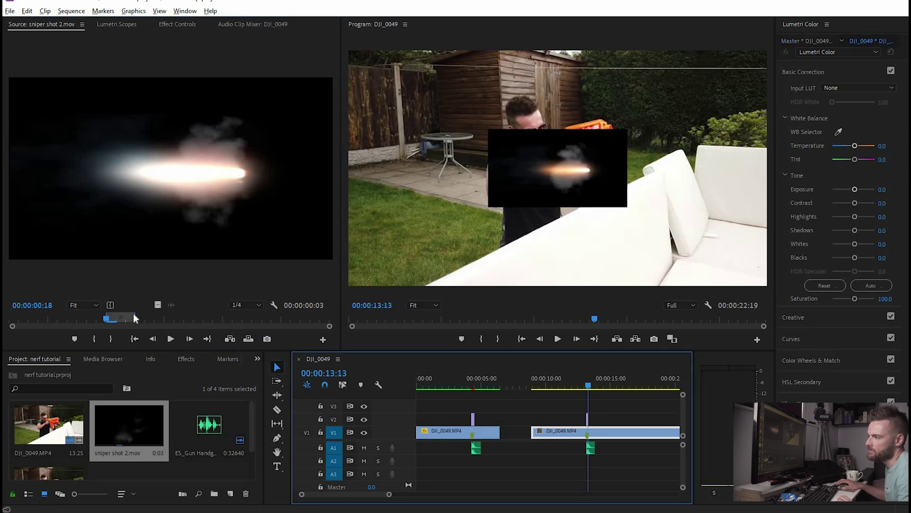
mouse_move(104, 316)
left_mouse_down()
mouse_move(96, 317)
mouse_move(106, 319)
left_mouse_up()
left_click(106, 320)
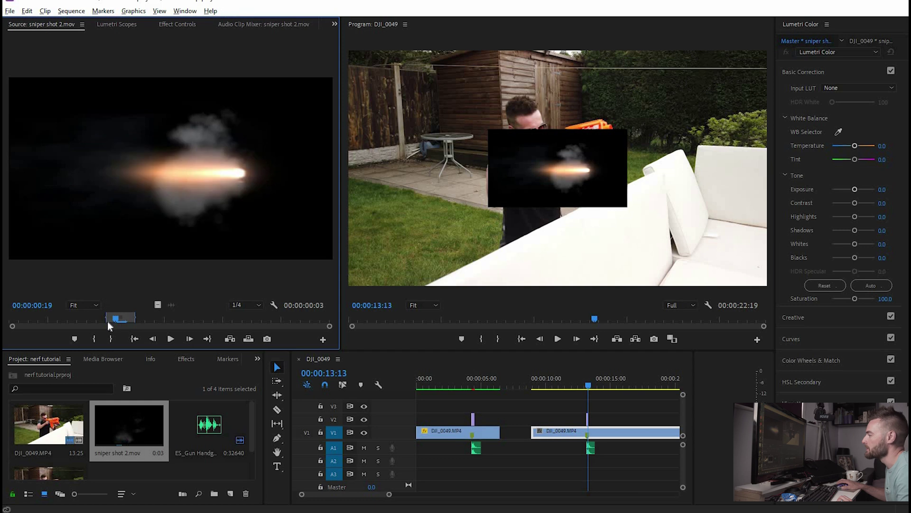
left_click(109, 325)
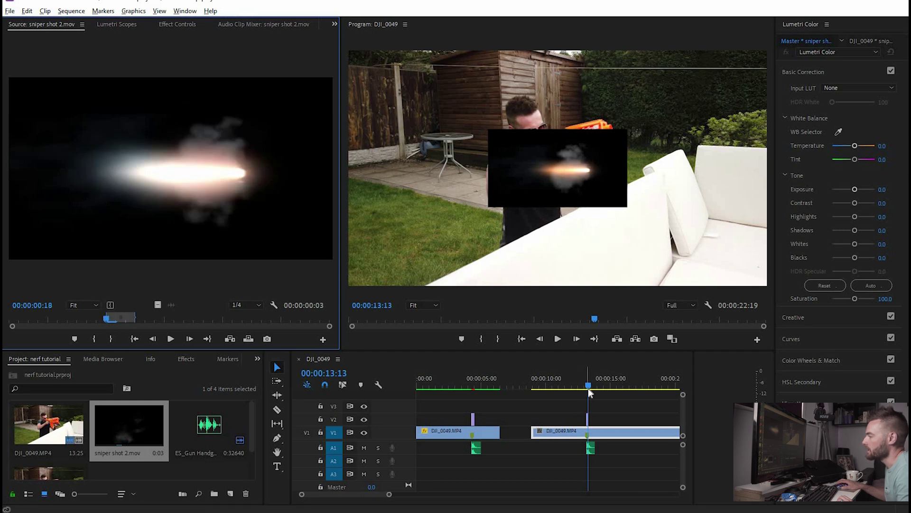
Step: At 00:00:13:09, rotate the muzzle flash clip on V2 to about -199° so it follows the direction of the barrel
left_click_drag(588, 386, 586, 386)
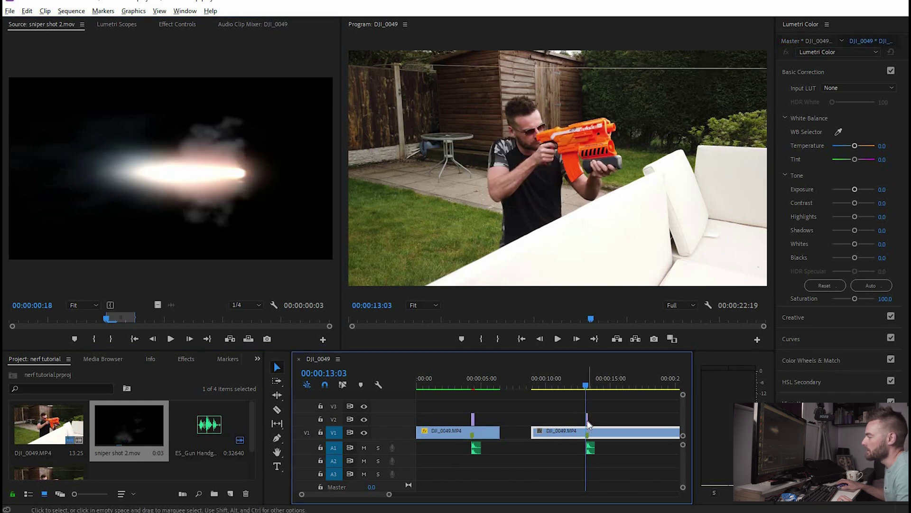
left_click(587, 420)
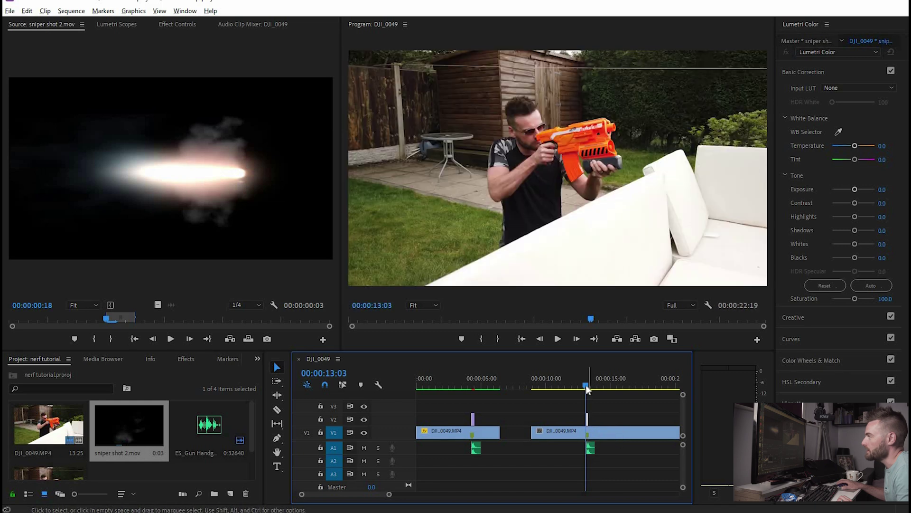
left_click_drag(586, 387, 587, 387)
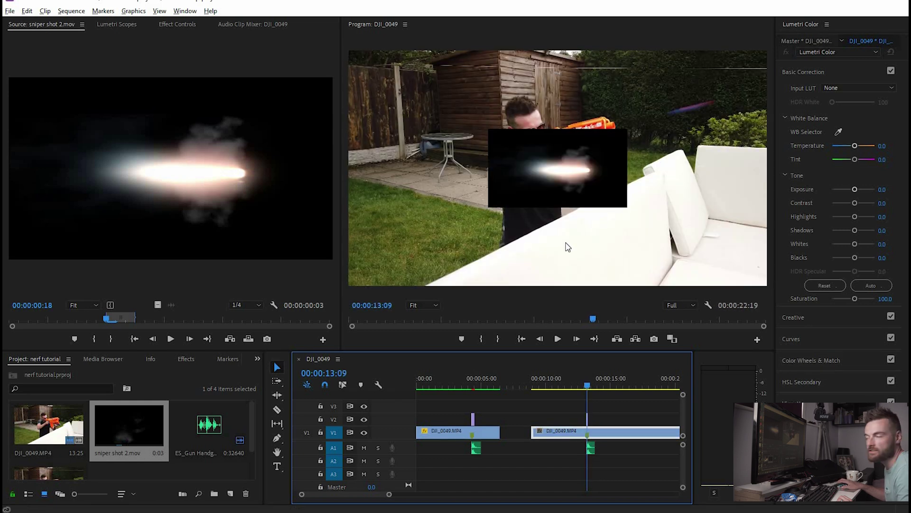
left_click(565, 147)
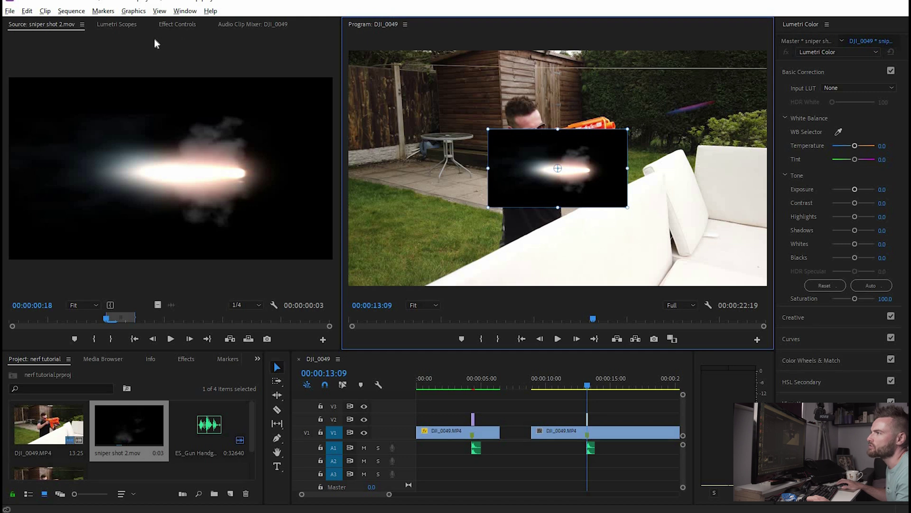
left_click(177, 24)
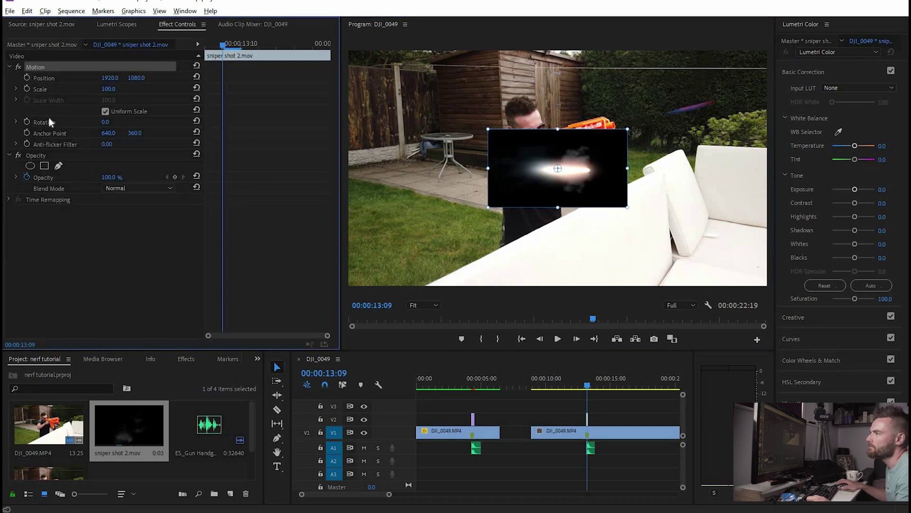
left_click(49, 119)
left_click_drag(105, 122, 11, 122)
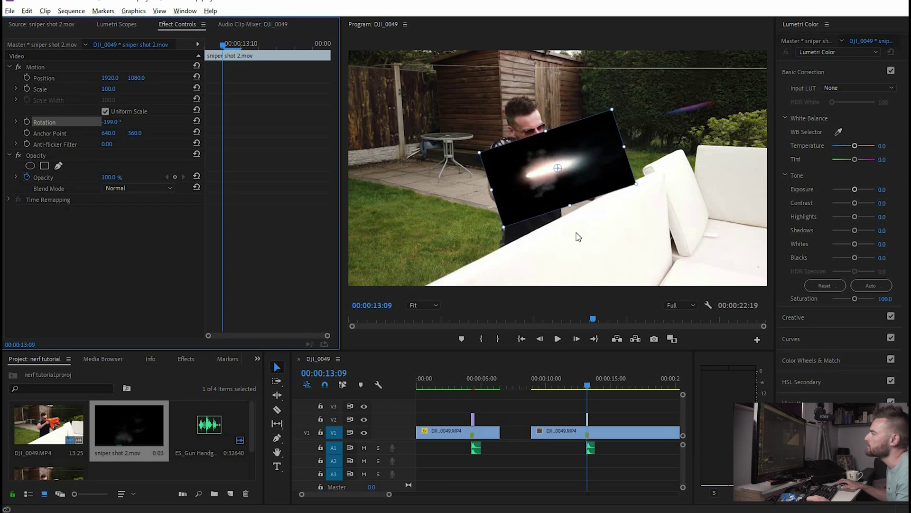
Step: Move the muzzle flash in front of the barrel to about 2796.9, 622.0 and refine its rotation to -194°
left_click_drag(569, 185, 676, 132)
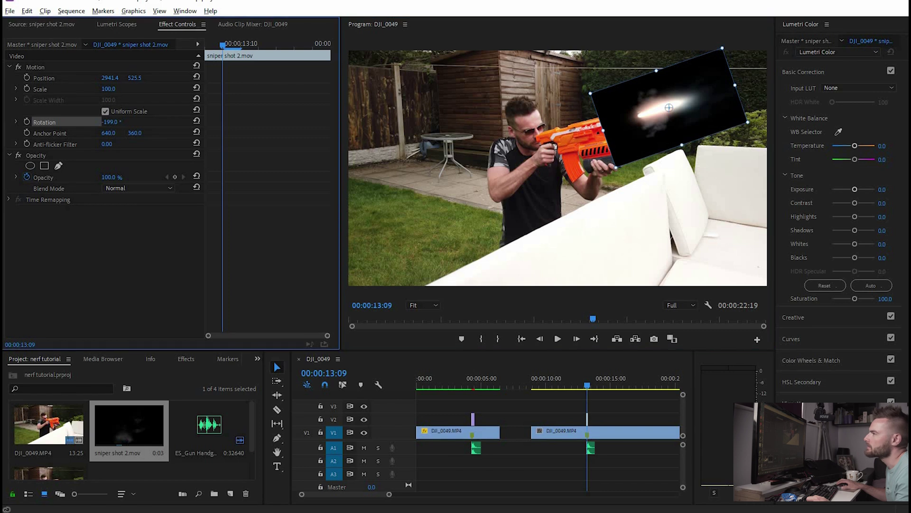
left_click_drag(114, 122, 111, 122)
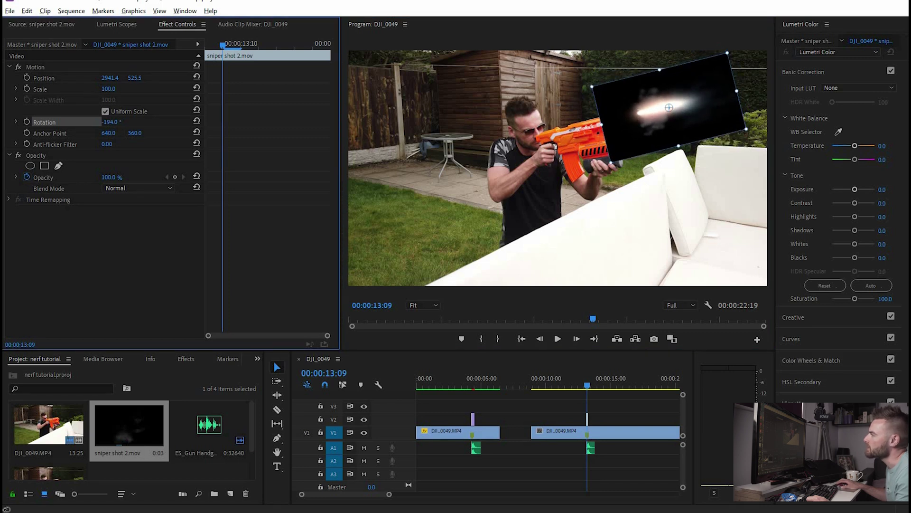
left_click_drag(673, 120, 652, 129)
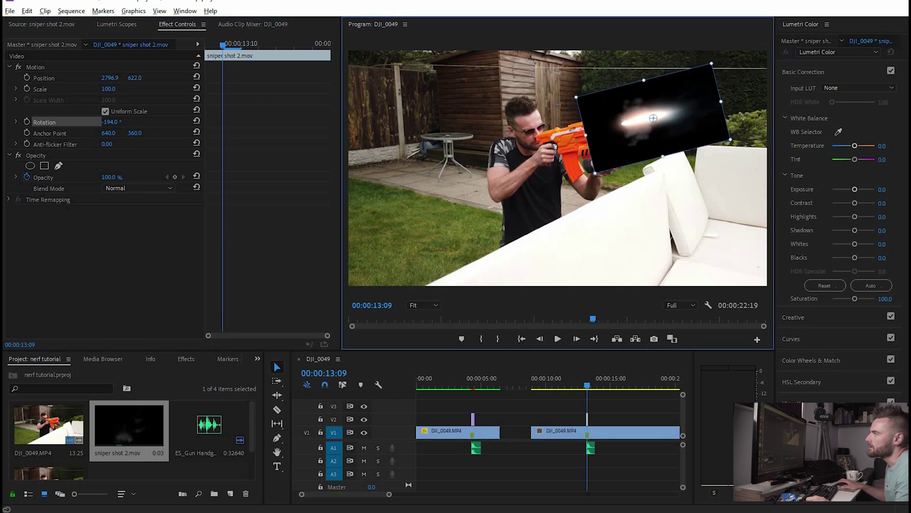
Step: Scale the muzzle flash down to about 55.7 and place it just off the barrel tip at about 2657.2, 626.8
left_click(147, 299)
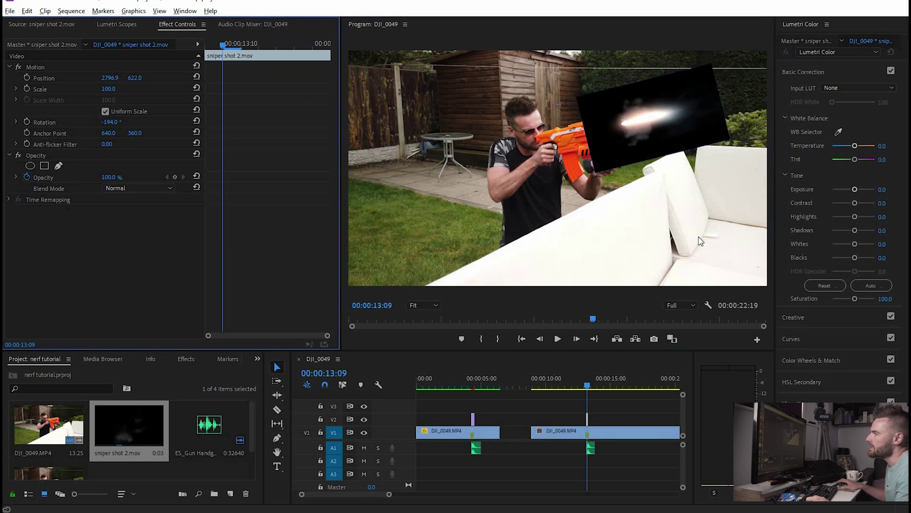
left_click(625, 140)
left_click(662, 131)
left_click_drag(593, 172, 645, 135)
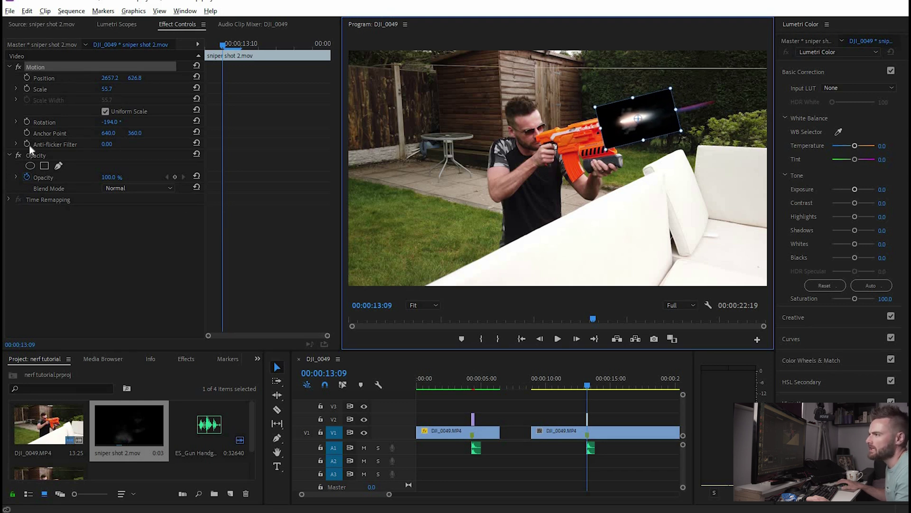
left_click(33, 218)
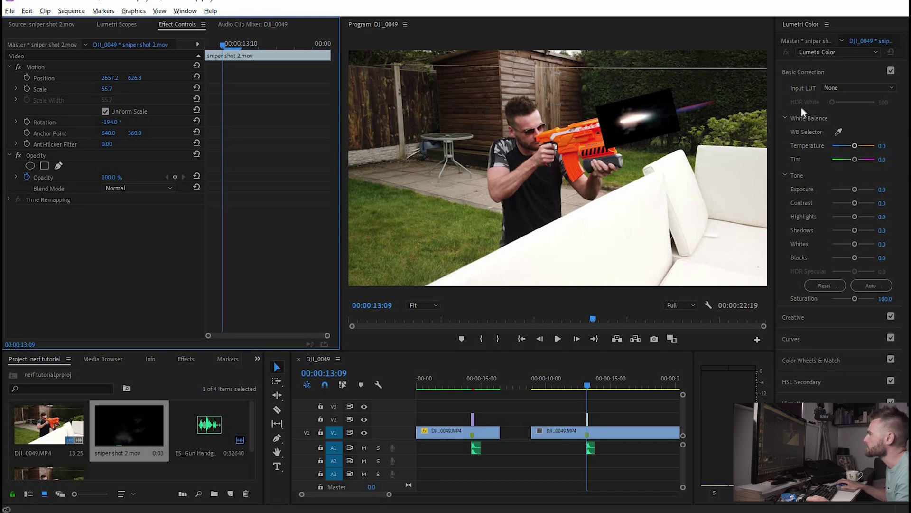
Step: Switch to the Effects workspace and search the effects for "key"
left_click(191, 13)
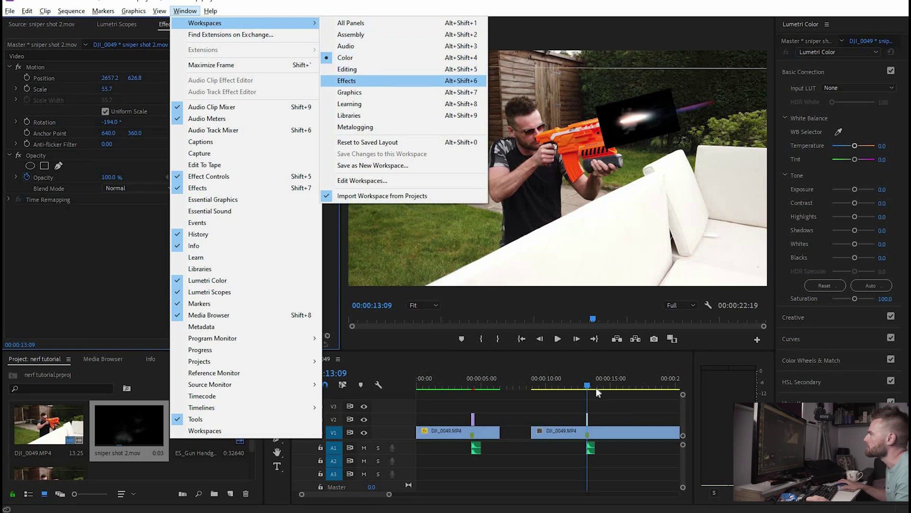
left_click(385, 79)
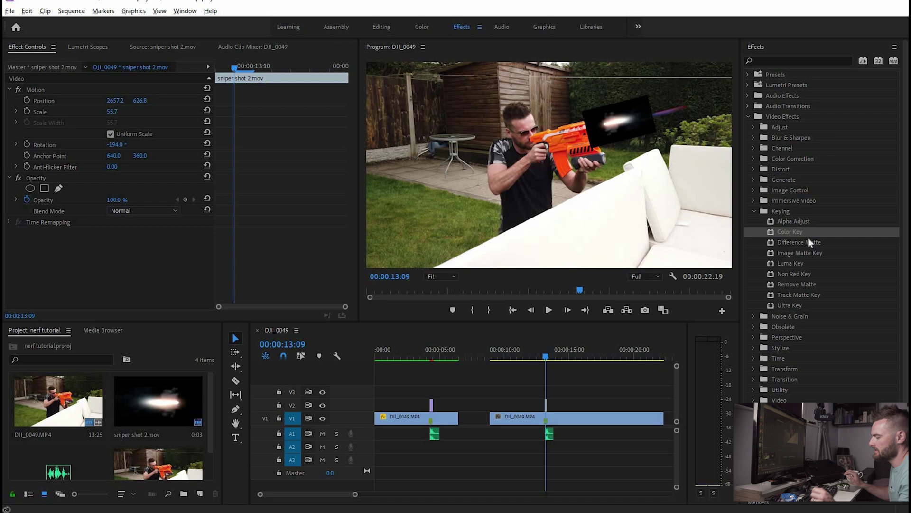
left_click(785, 61)
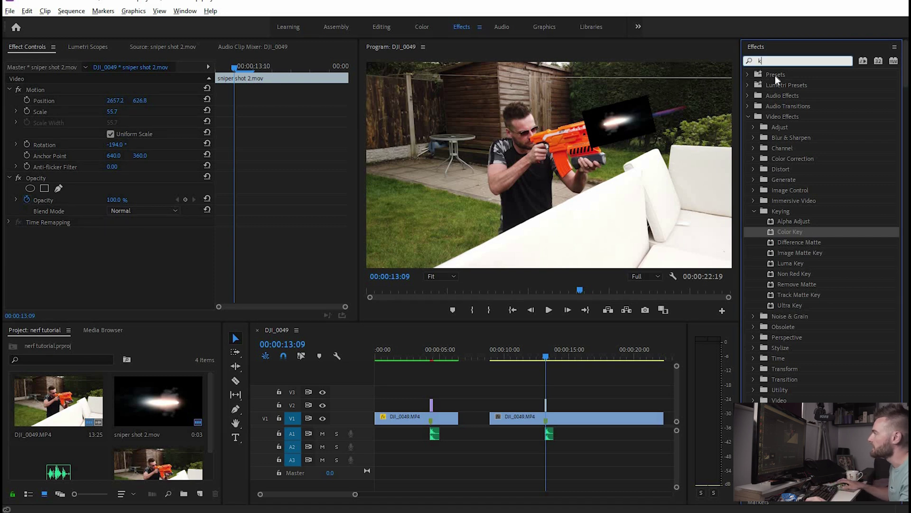
type("key")
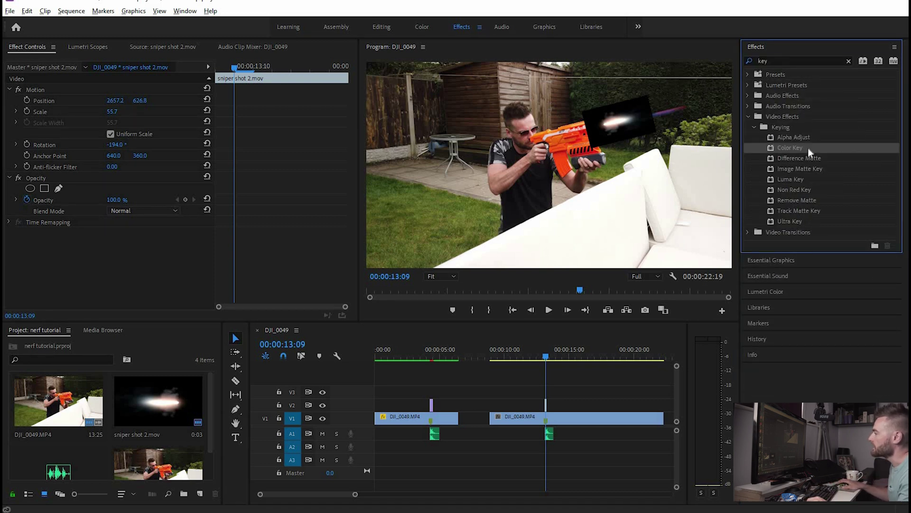
Step: Apply the Color Key effect to the sniper shot 2.mov clip on V2
left_click_drag(798, 151, 546, 410)
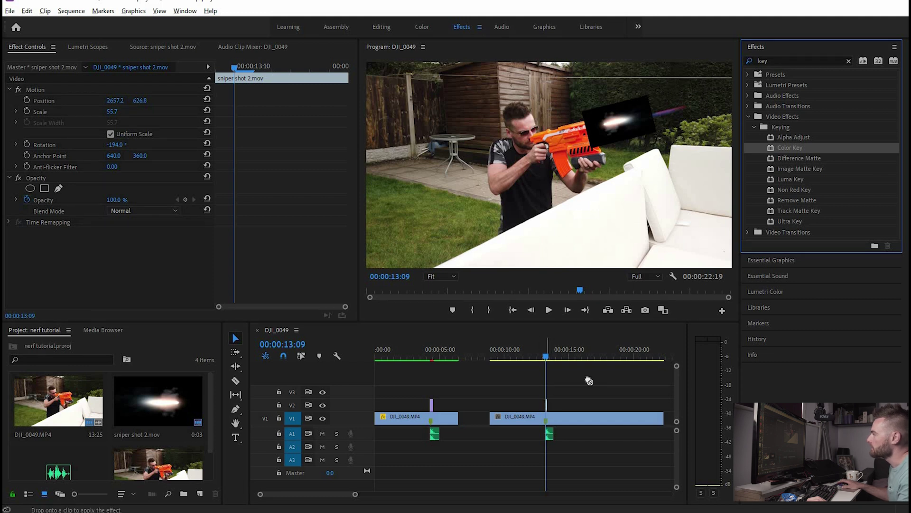
left_click(817, 141)
left_click(817, 148)
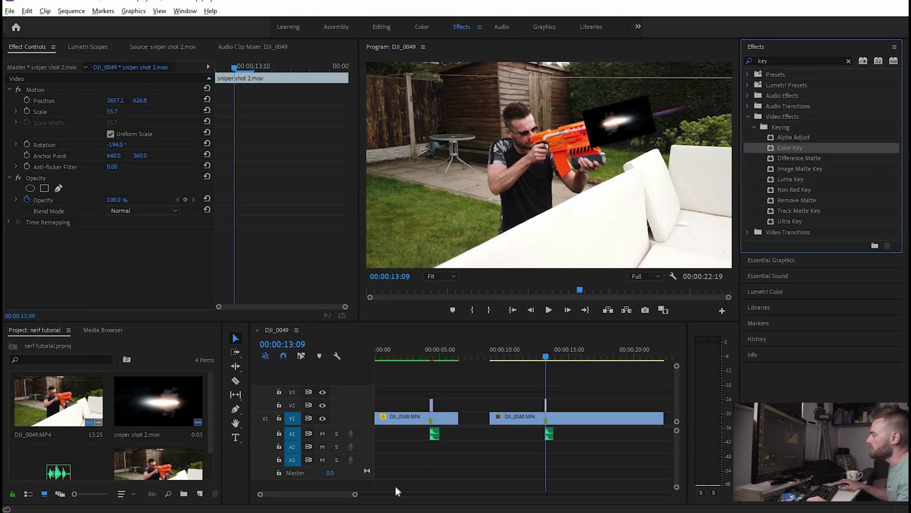
left_click_drag(355, 494, 289, 495)
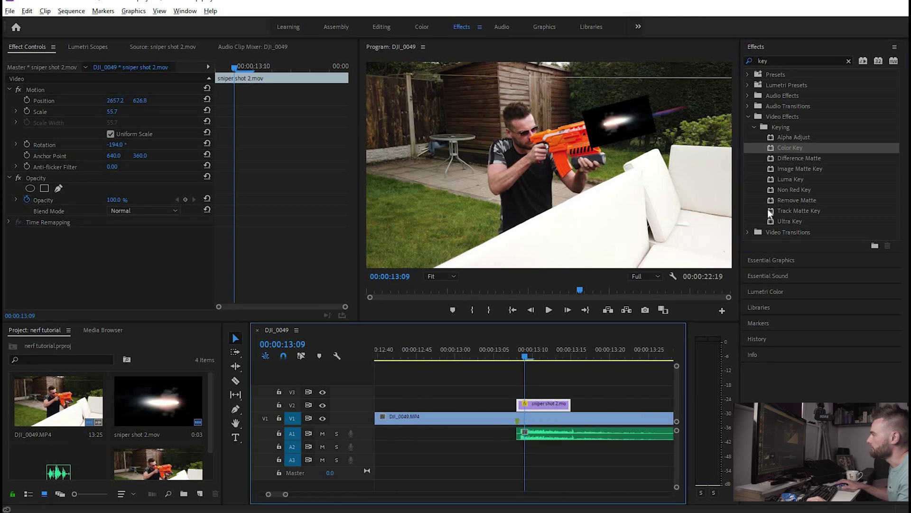
left_click_drag(800, 148, 541, 404)
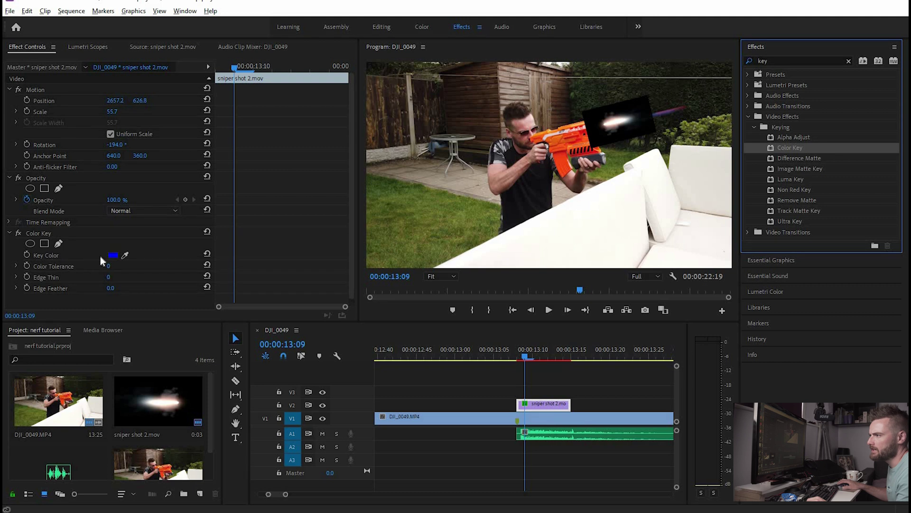
left_click(125, 255)
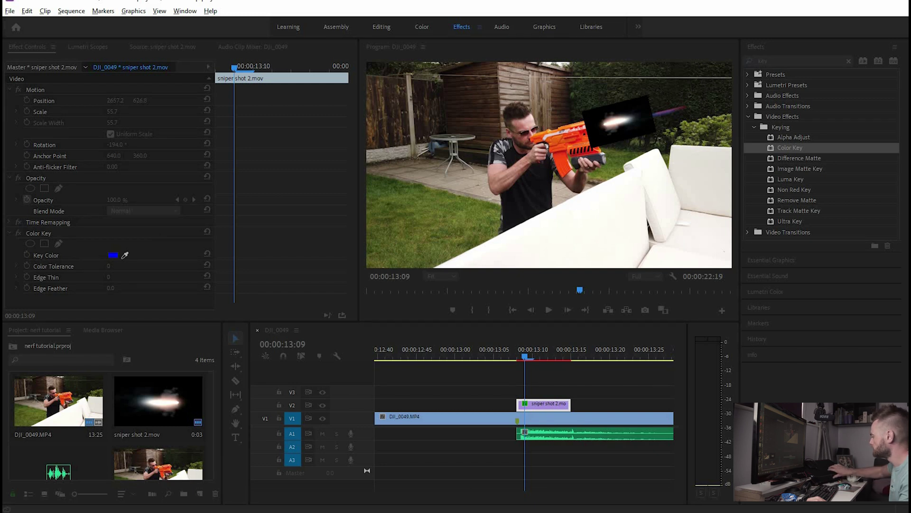
mouse_move(368, 512)
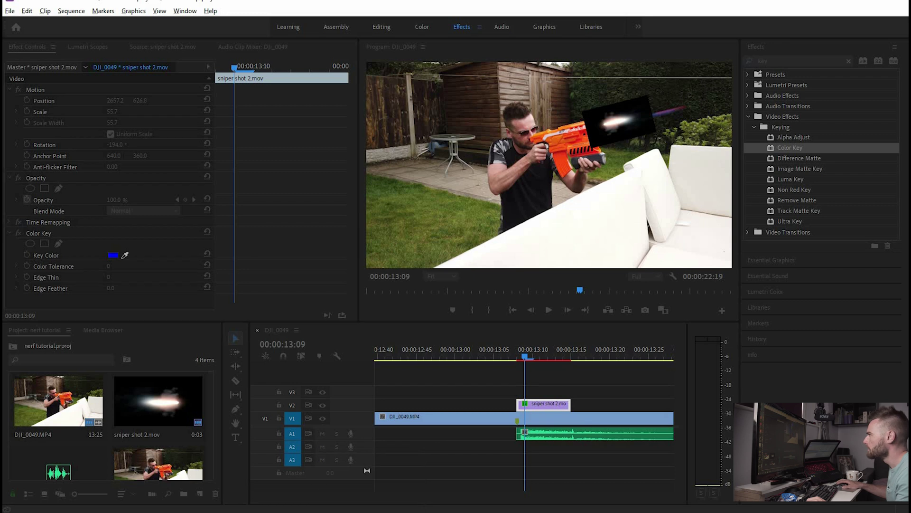
left_click_drag(593, 0, 555, 76)
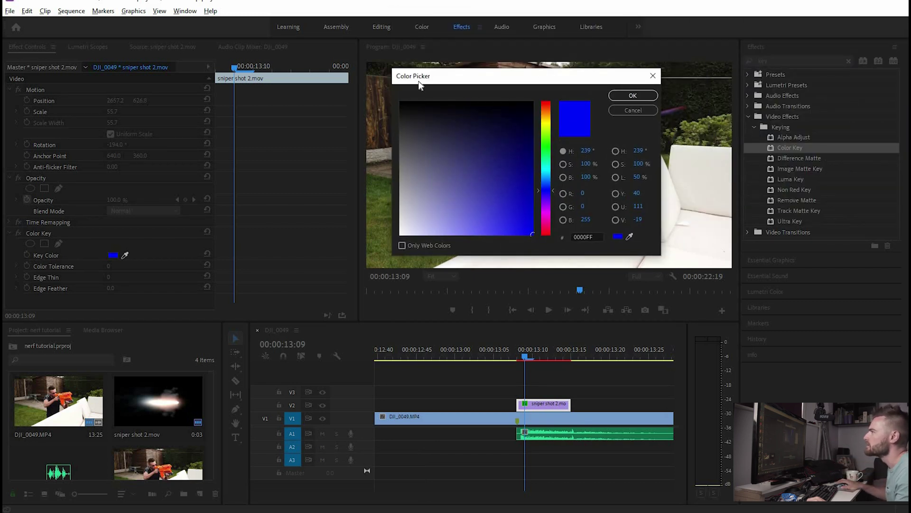
left_click_drag(470, 78, 272, 251)
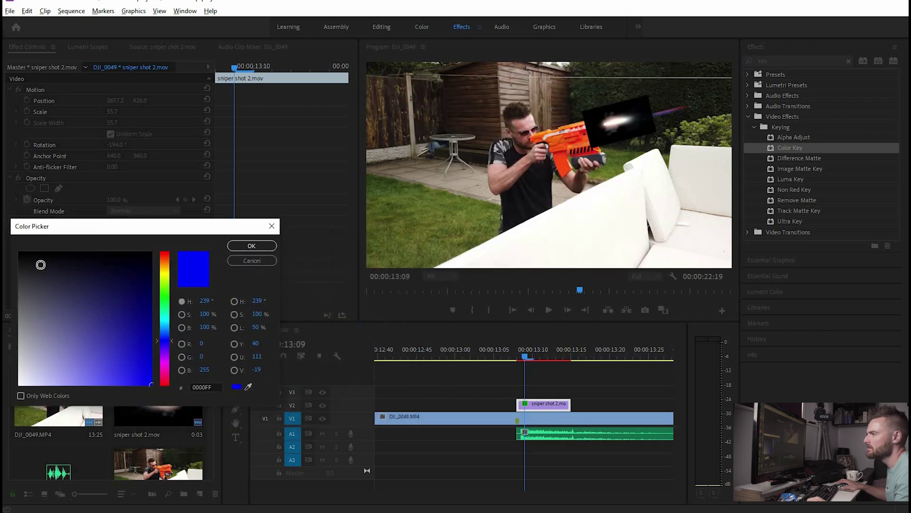
left_click(152, 264)
key("Escape")
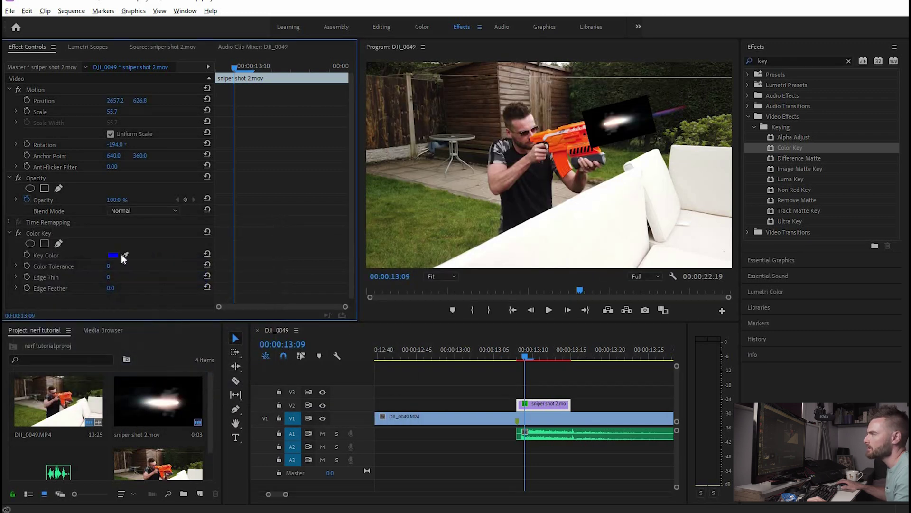
Step: Sample the flash clip's black background as the Color Key color and raise Color Tolerance to 52
left_click(125, 255)
left_click(594, 116)
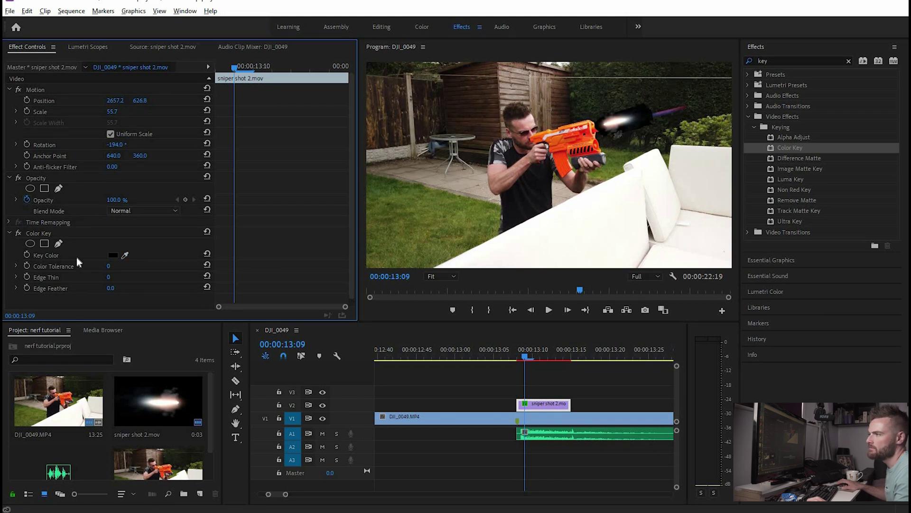
left_click(17, 266)
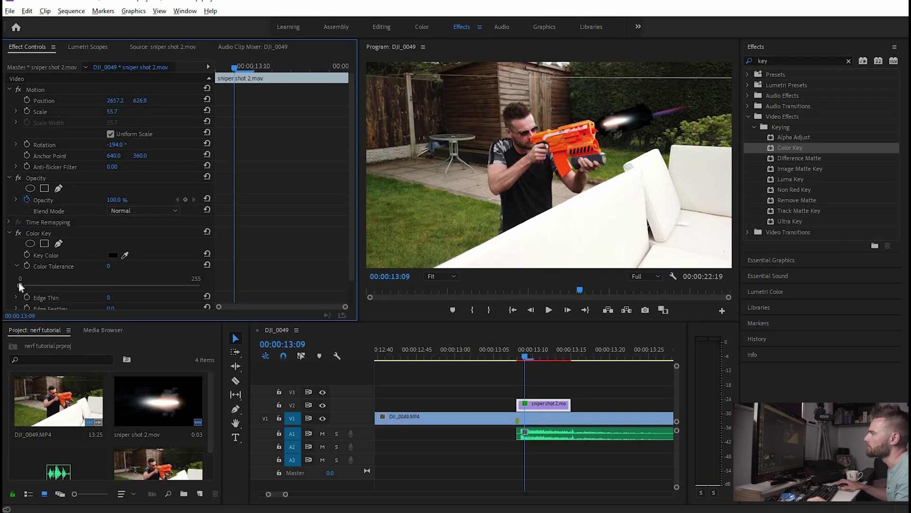
left_click_drag(20, 285, 55, 283)
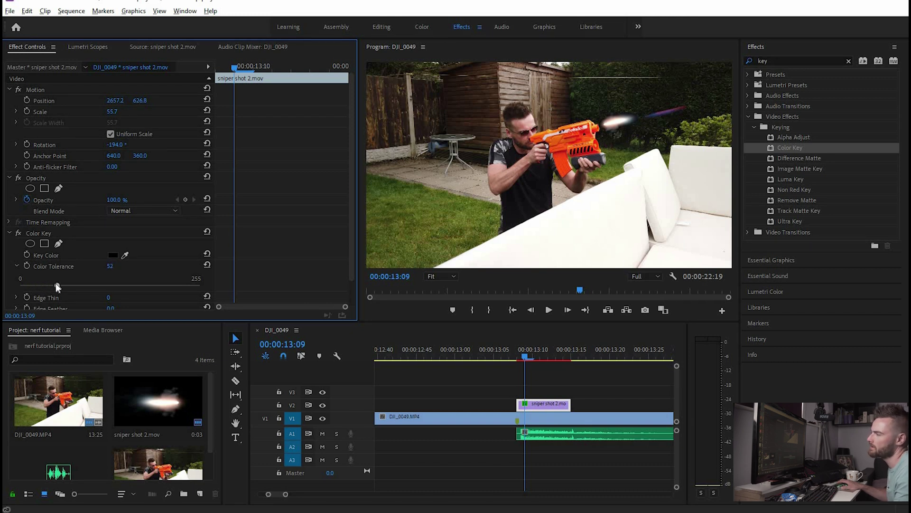
Step: Shift the keyed muzzle flash closer to the barrel tip, to about 2629.6, 643.3
left_click(616, 125)
left_click_drag(630, 125, 623, 126)
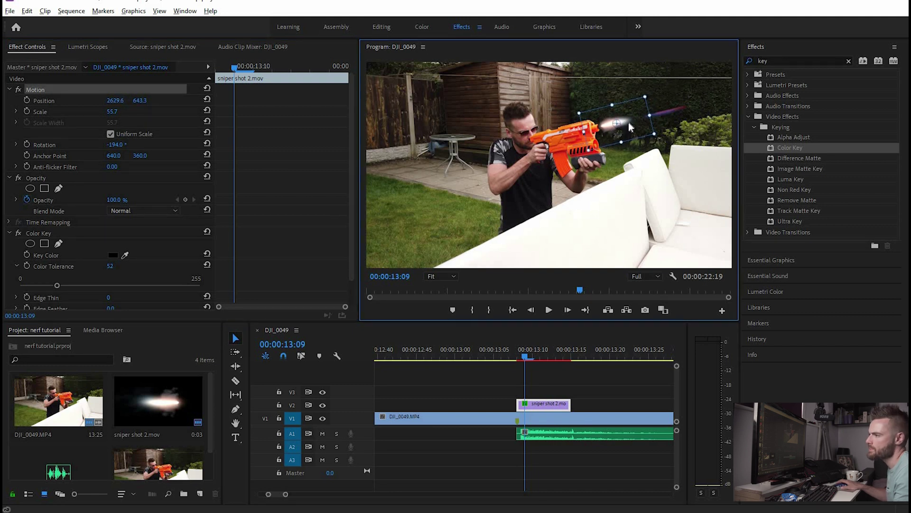
Step: Soften the keyed flash's outline by setting Edge Thin to 5 and Edge Feather to 31.0
scroll(14, 281, "down", 1)
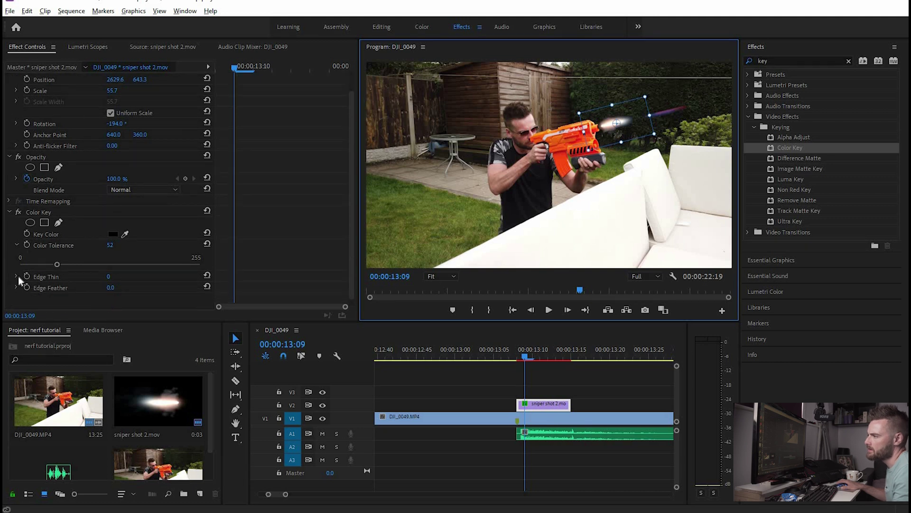
left_click(17, 276)
left_click_drag(65, 298, 73, 291)
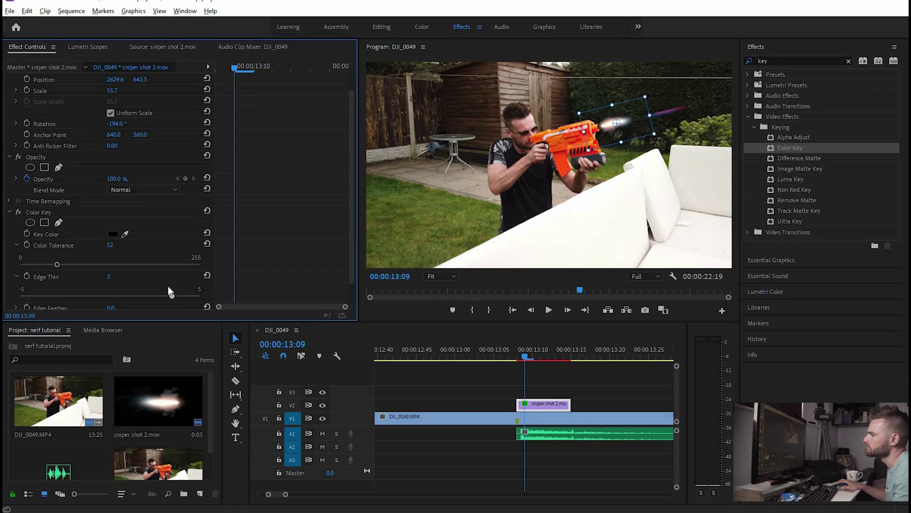
scroll(12, 301, "down", 1)
left_click(15, 287)
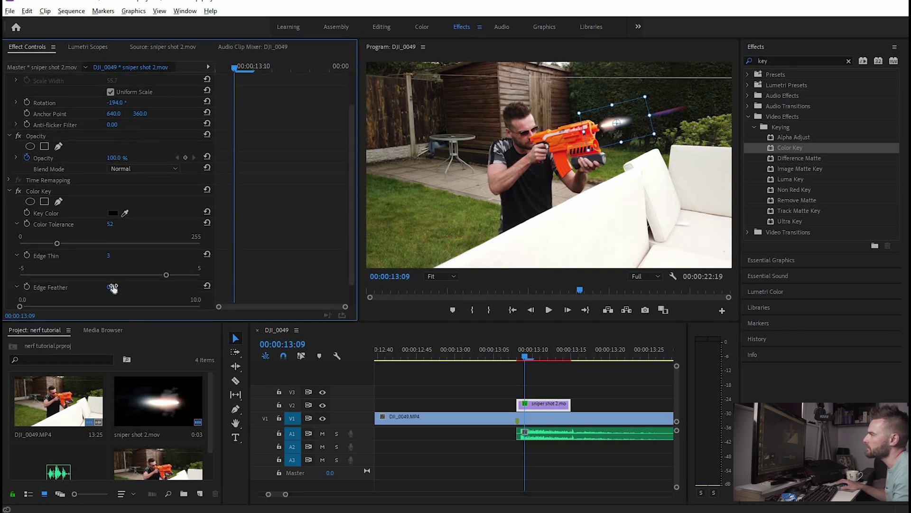
left_click_drag(19, 308, 36, 307)
mouse_move(120, 293)
left_mouse_down()
mouse_move(137, 293)
mouse_move(118, 291)
left_mouse_up()
mouse_move(121, 257)
left_mouse_down()
mouse_move(110, 257)
mouse_move(128, 257)
mouse_move(109, 257)
mouse_move(121, 255)
left_mouse_up()
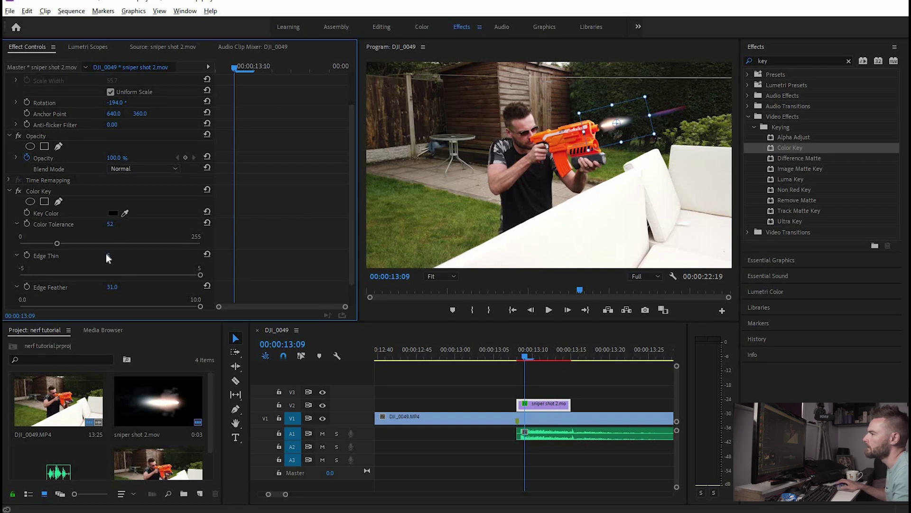
left_click(108, 256)
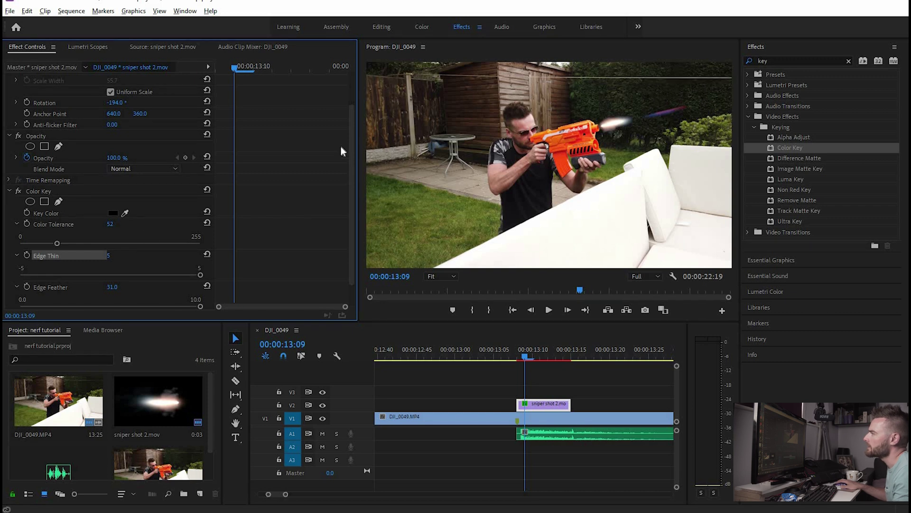
Step: Go to the start of the flash clip at 00:00:13:08 and check the keyed muzzle flash there
left_click(518, 361)
key("Right")
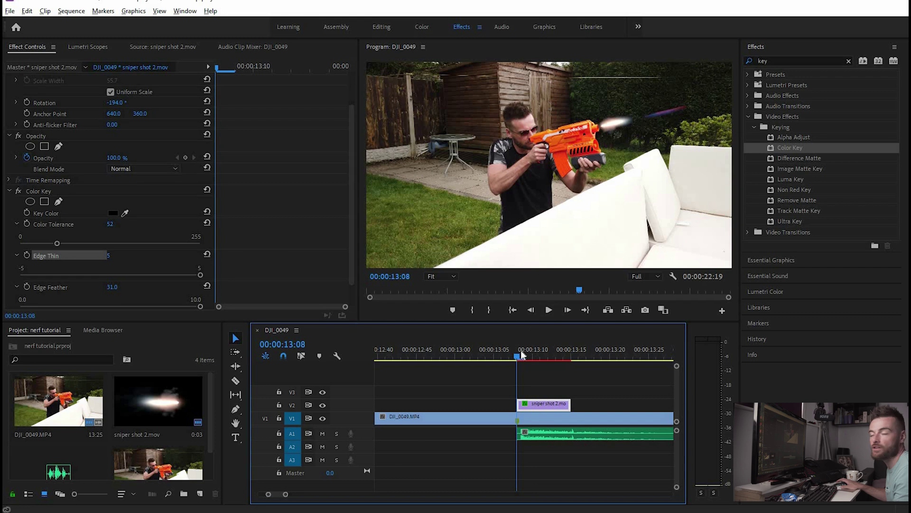
Step: Play the shot from 00:00:13:06 and return to the start of the flash at 00:00:13:08
left_click(502, 358)
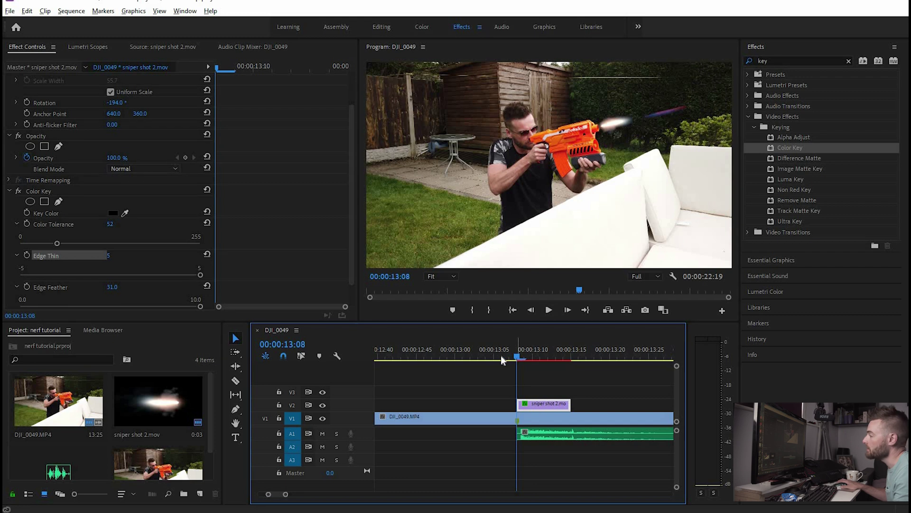
left_click(549, 309)
left_click_drag(376, 357, 425, 353)
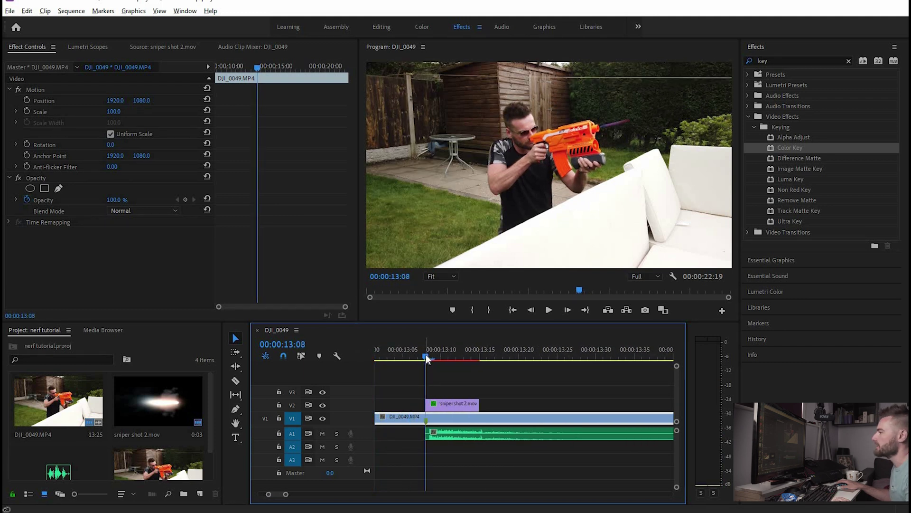
Step: Go frame by frame through the muzzle flash between 00:00:13:08 and 00:00:13:13, checking its alignment with the moving barrel
left_click(568, 309)
left_click(567, 309)
left_click(567, 309)
left_click(568, 310)
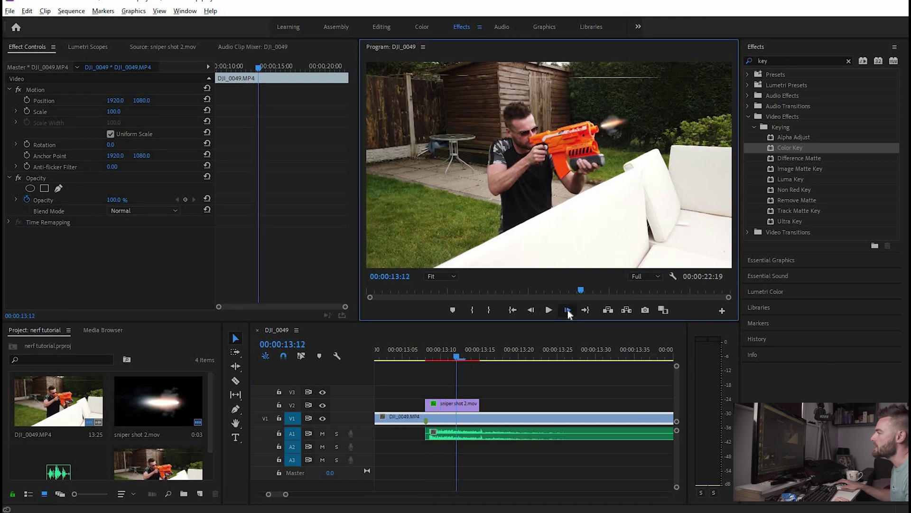
left_click(567, 309)
left_click(564, 311)
left_click(531, 310)
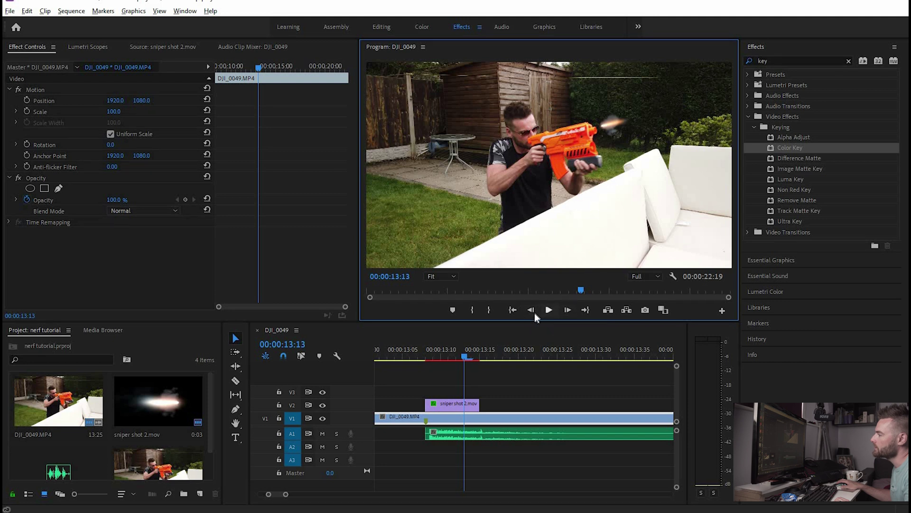
left_click(534, 313)
left_click(535, 312)
left_click(534, 312)
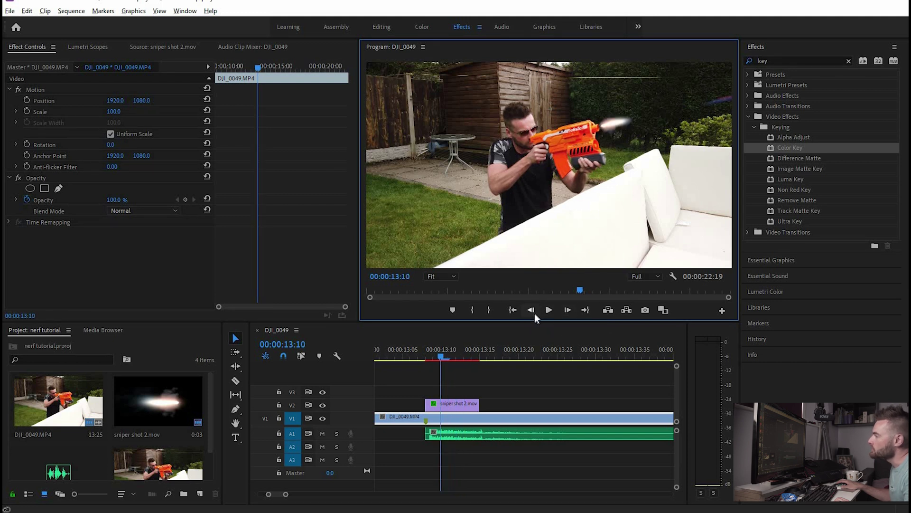
left_click(566, 310)
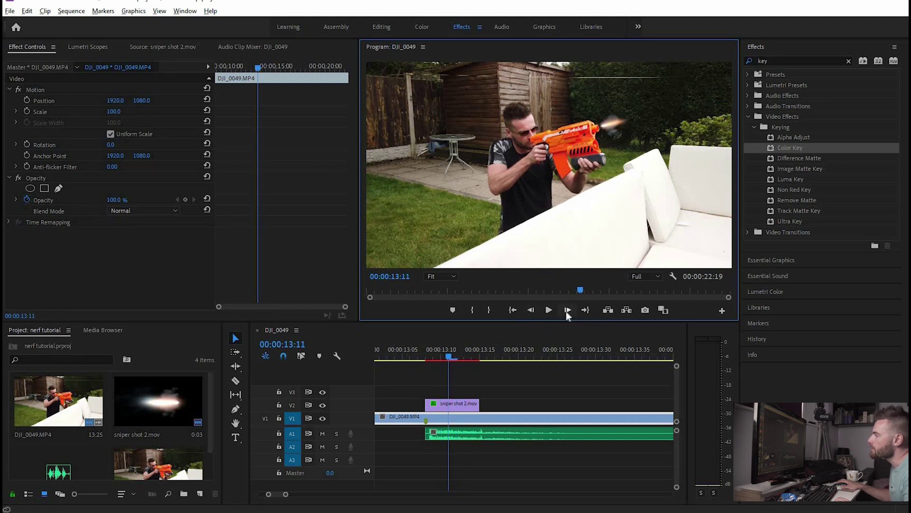
left_click(567, 311)
left_click(567, 310)
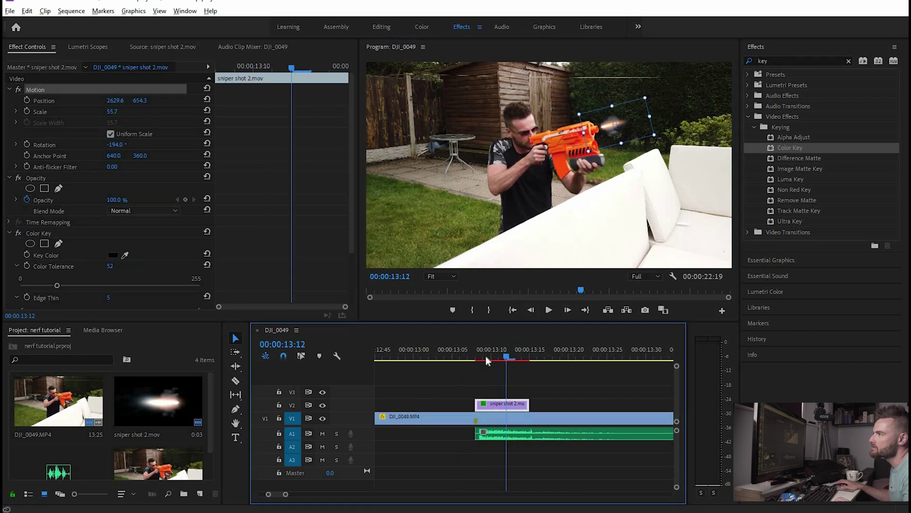
Step: Keyframe the flash's Position from 00:00:13:10, and at 00:00:13:12 move it towards the barrel to about 2607.5, 665.4
left_click(492, 357)
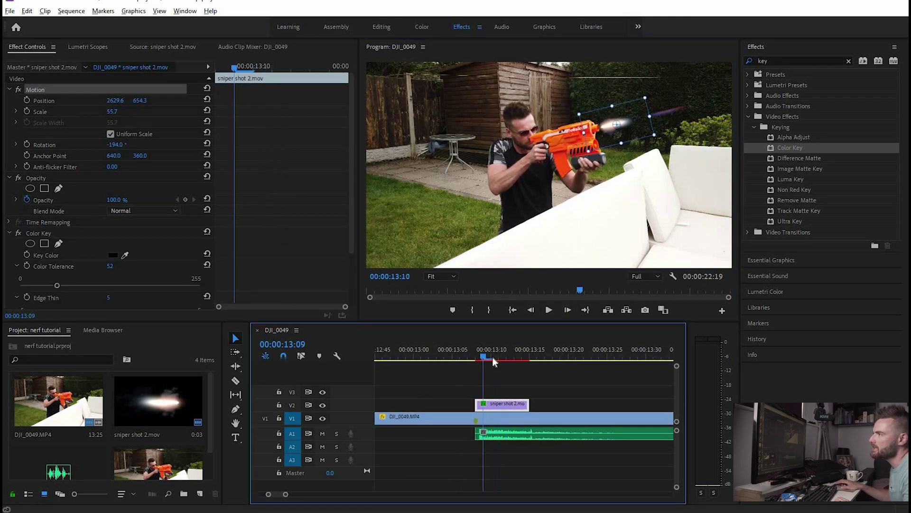
left_click(27, 101)
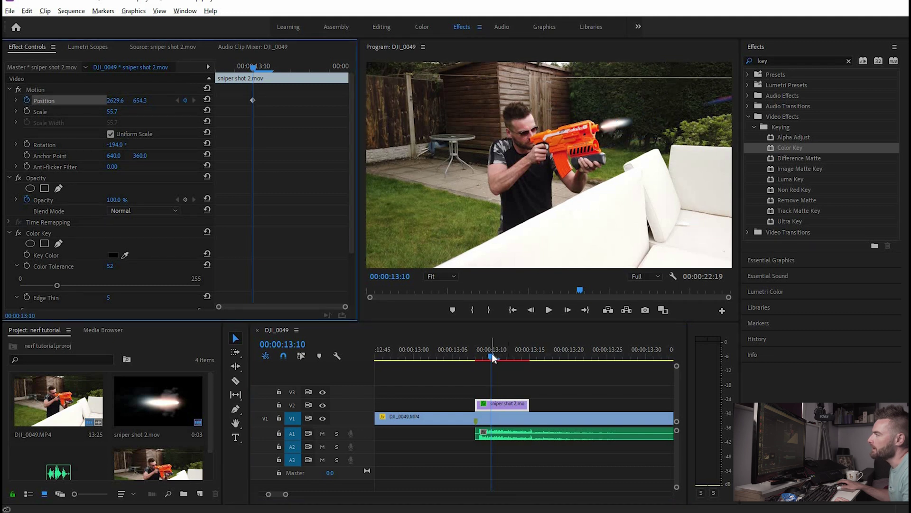
left_click_drag(493, 355, 519, 356)
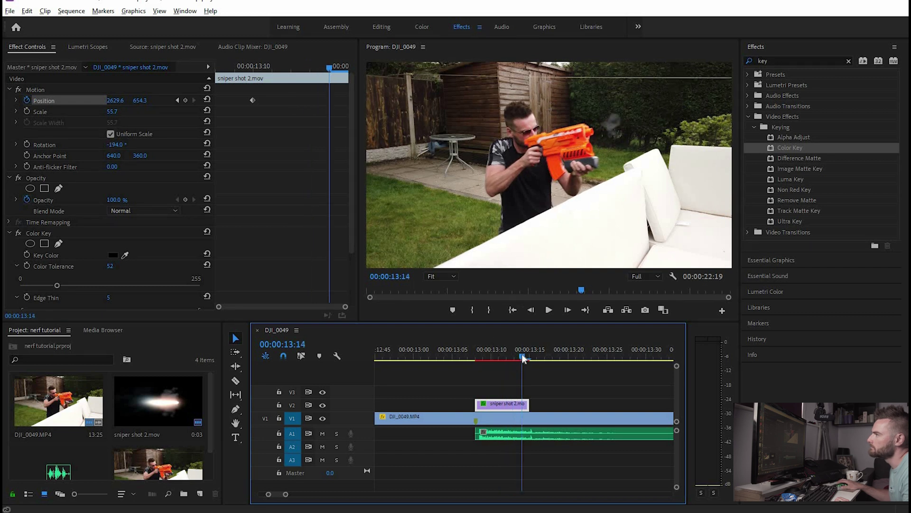
left_click_drag(518, 357, 506, 356)
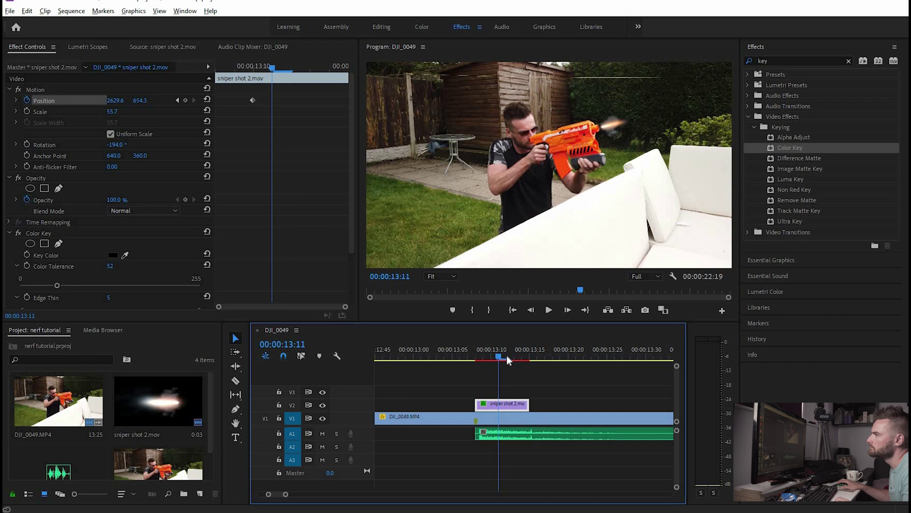
left_click(188, 100)
left_click(609, 126)
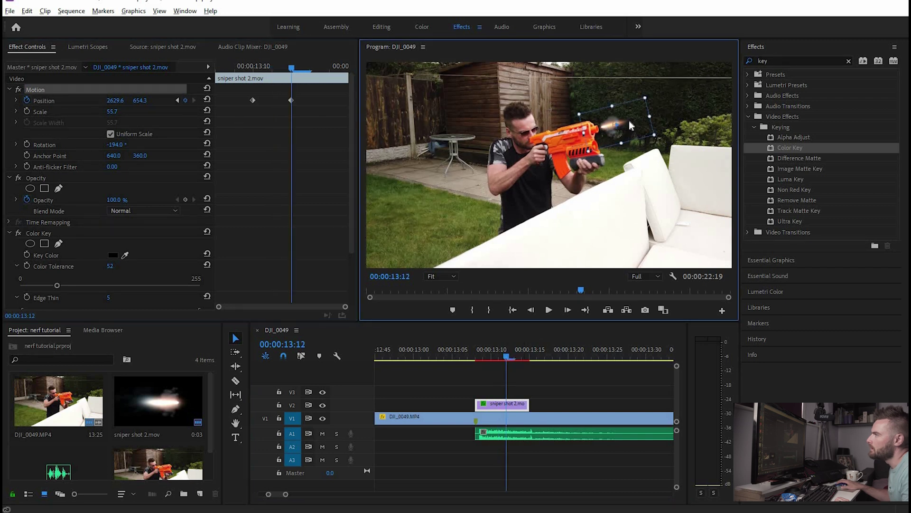
left_click_drag(626, 122, 624, 124)
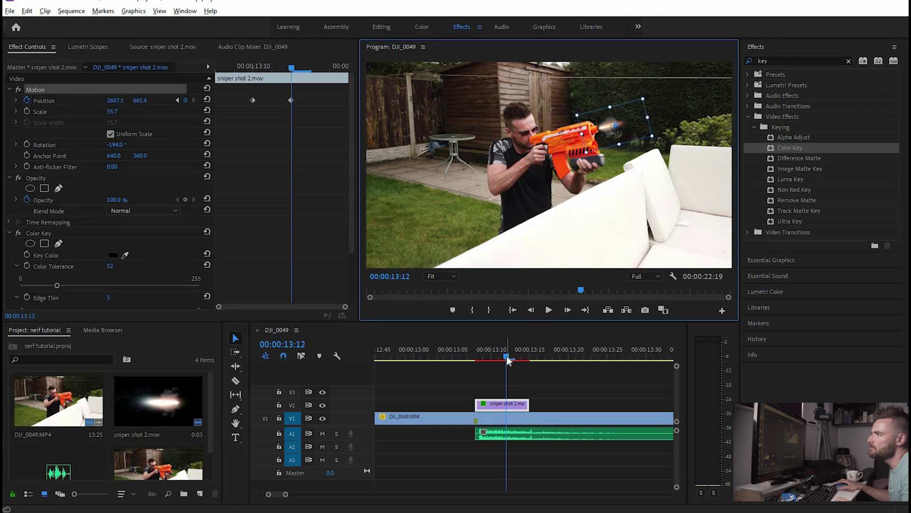
Step: Add a Position keyframe to the flash at 00:00:13:13 and move it closer to the barrel, to about 2591, 682
mouse_move(284, 68)
left_mouse_down()
mouse_move(259, 71)
mouse_move(296, 73)
left_mouse_up()
key("Right")
key("Right")
key("Right")
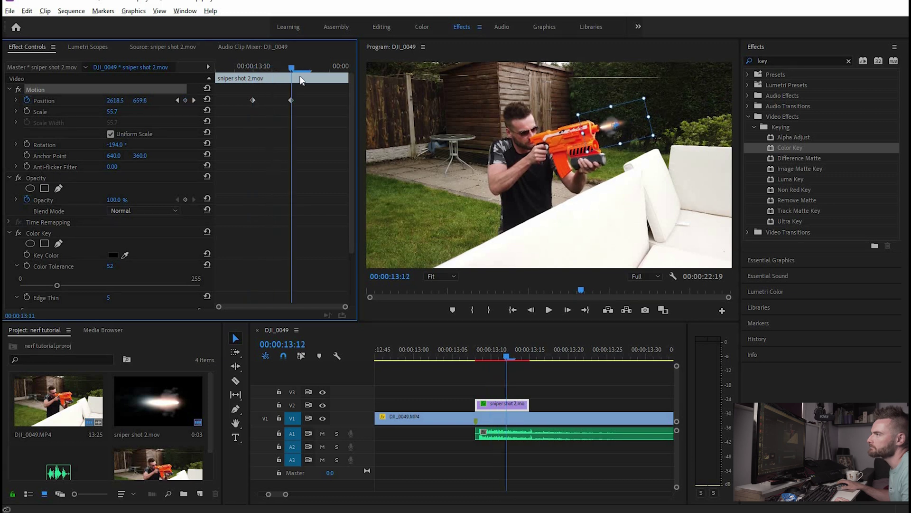
key("Left")
key("Right")
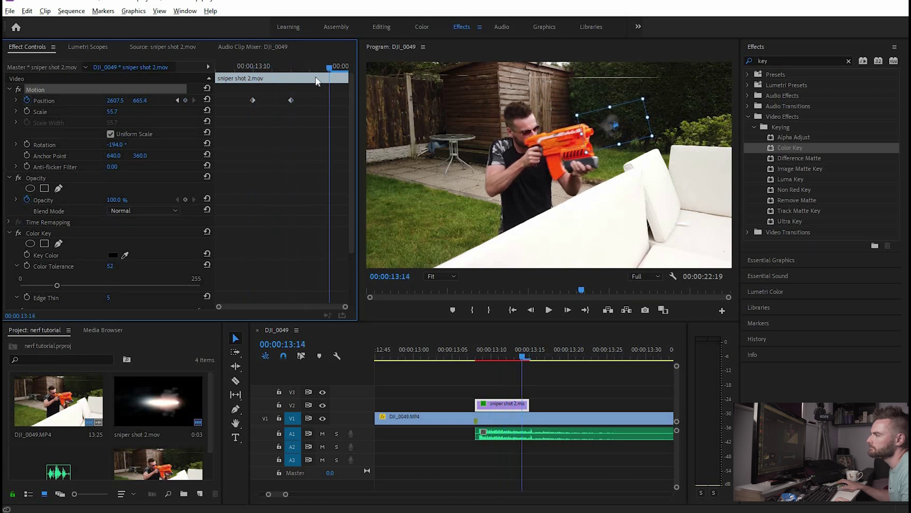
key("Left")
left_click(186, 100)
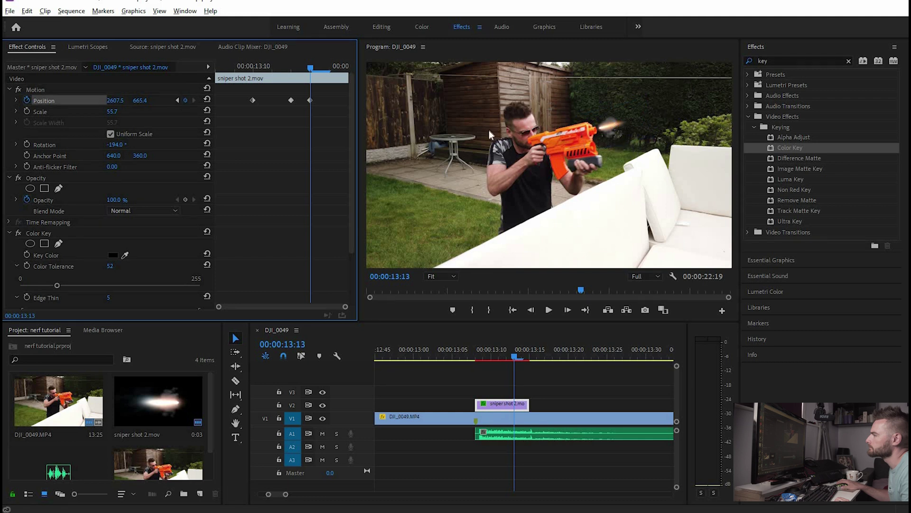
left_click(310, 101)
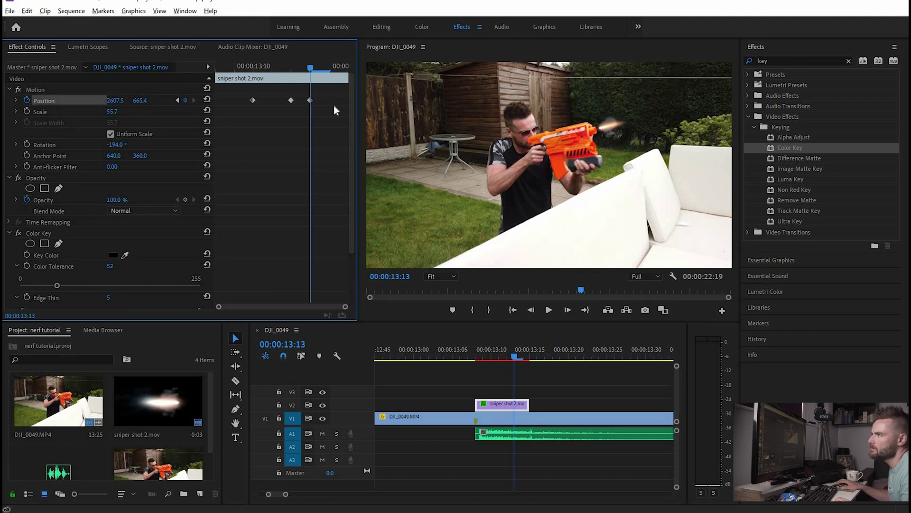
left_click(609, 127)
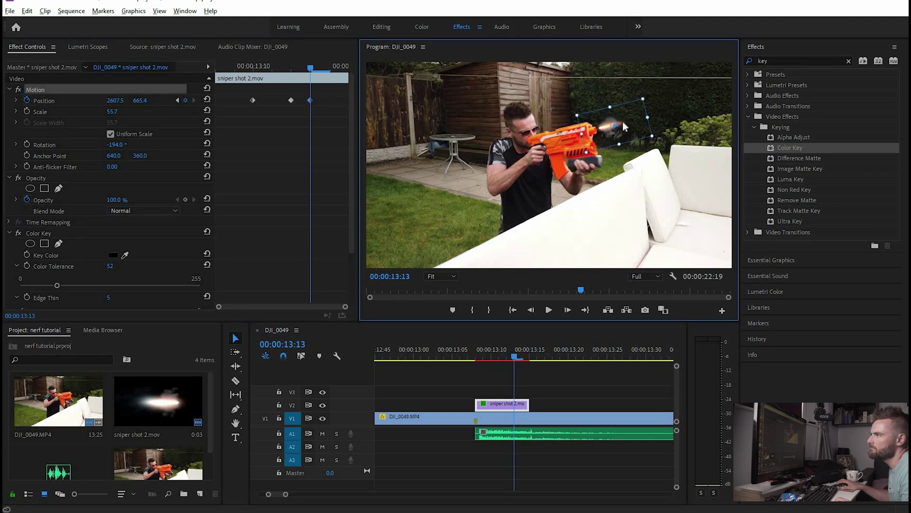
left_click_drag(625, 123, 624, 124)
Step: Review the flash around 00:00:13:11 and add a Position keyframe to DJI_0049.MP4 at 00:00:13:09
mouse_move(308, 65)
left_mouse_down()
mouse_move(229, 67)
mouse_move(308, 75)
left_mouse_up()
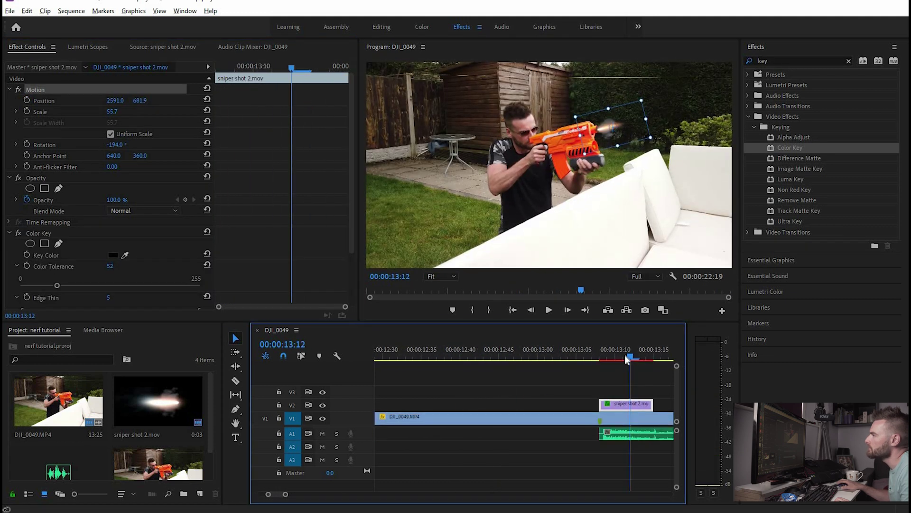
left_click(626, 355)
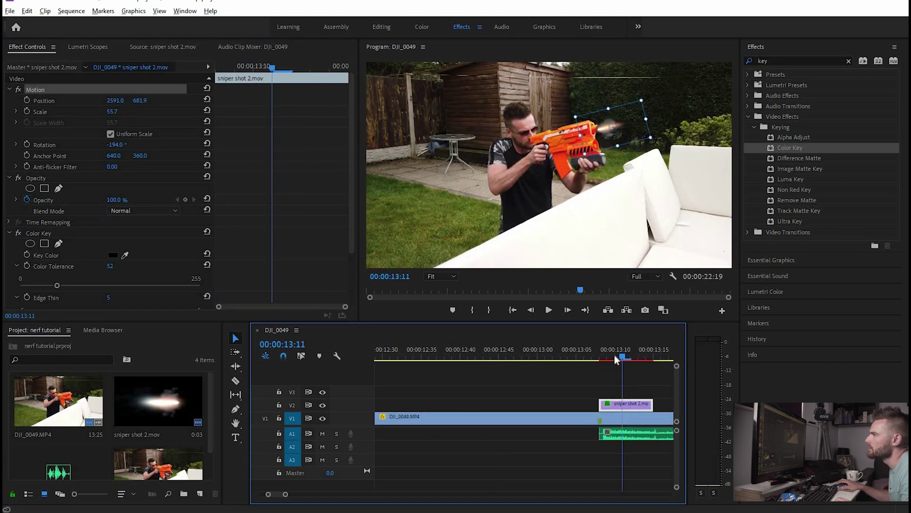
left_click(614, 354)
mouse_move(630, 355)
left_mouse_down()
mouse_move(652, 355)
mouse_move(599, 354)
mouse_move(618, 356)
left_mouse_up()
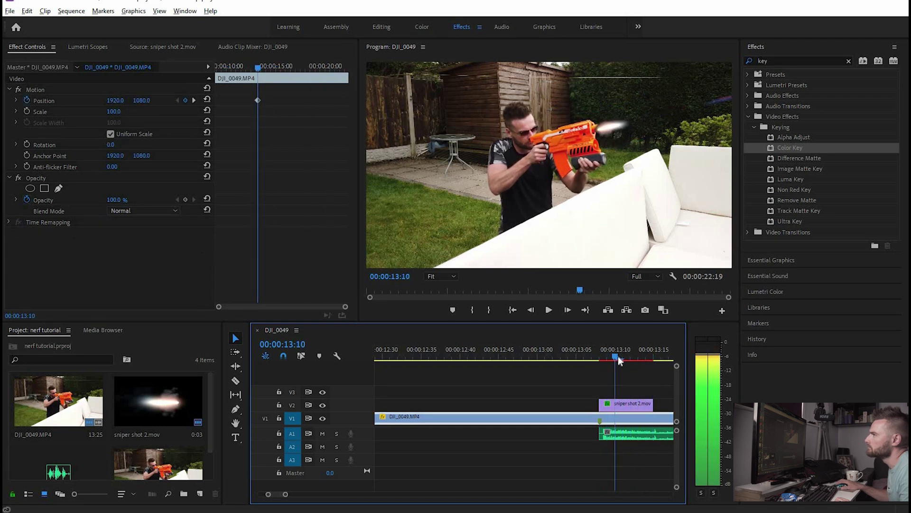
left_click_drag(248, 70, 259, 77)
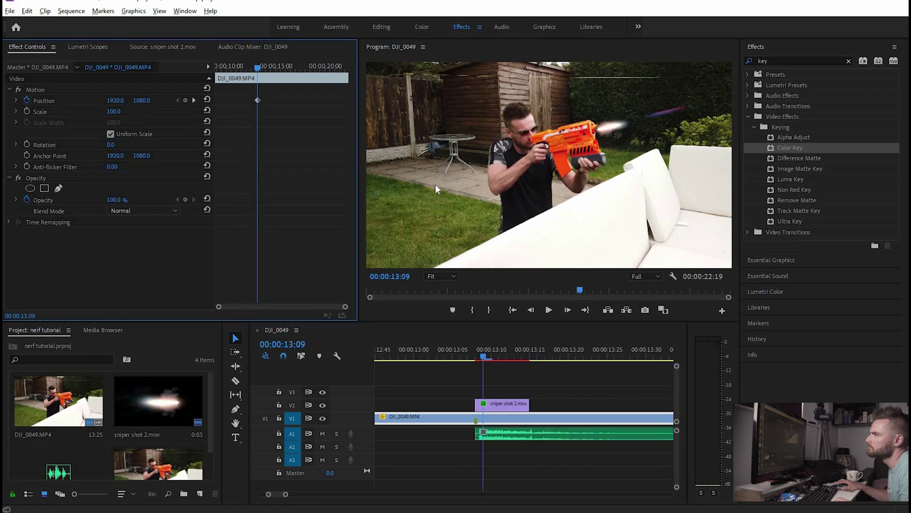
left_click(186, 100)
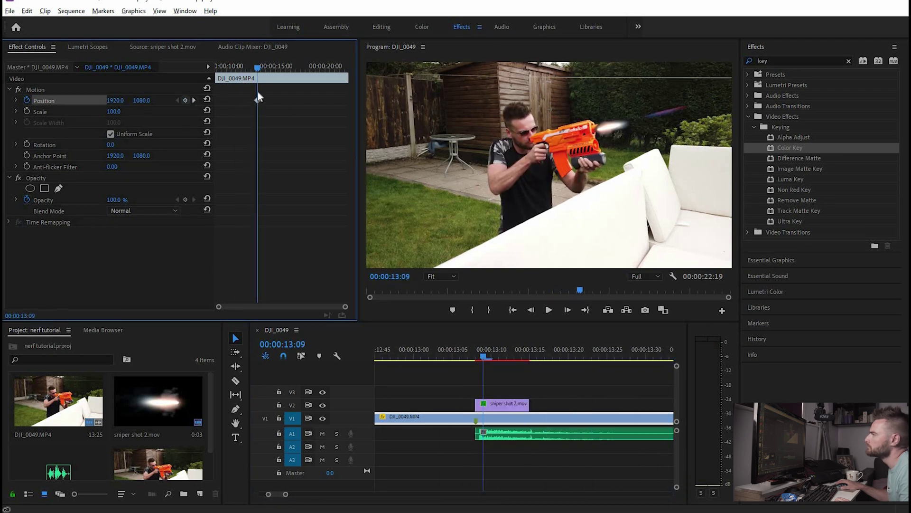
left_click(616, 130)
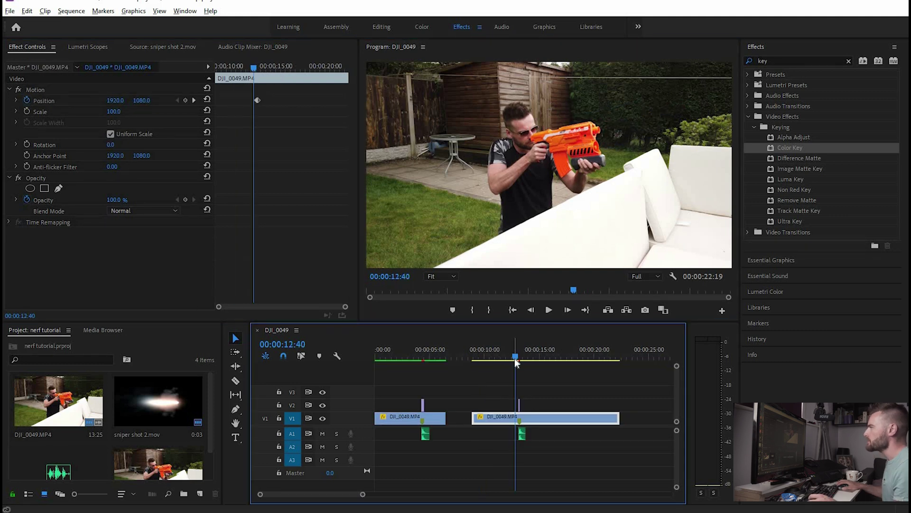
Step: Play back the second shot with its sound and flash, and return to the flash frame at 00:00:13:09
left_click_drag(514, 354, 512, 359)
key("space")
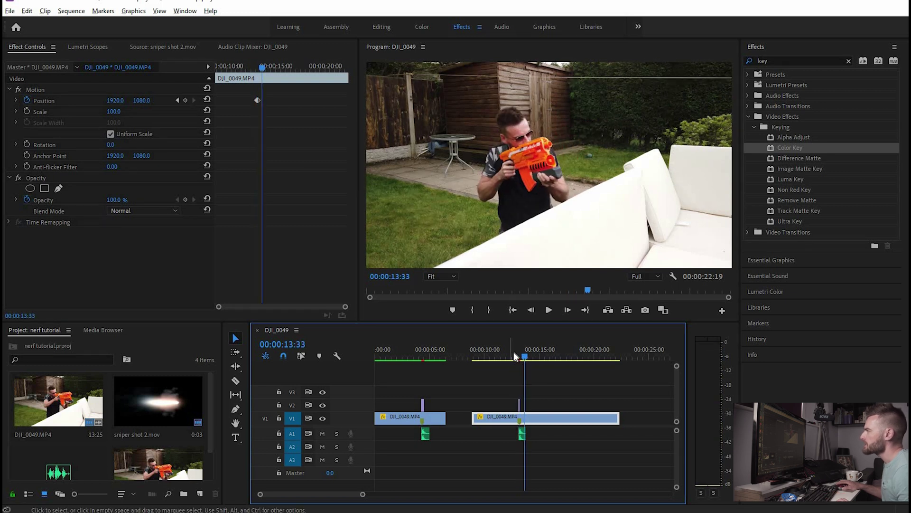
left_click(513, 354)
key("space")
key("space")
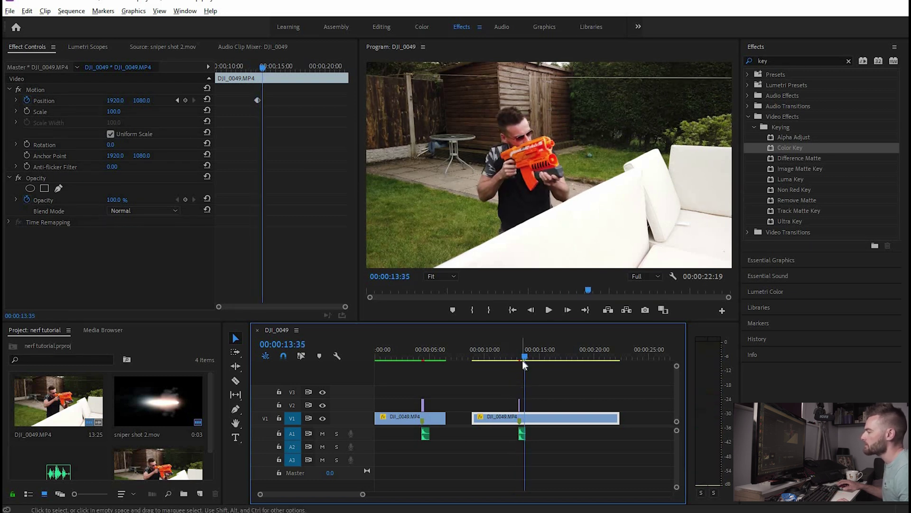
left_click_drag(524, 355, 522, 355)
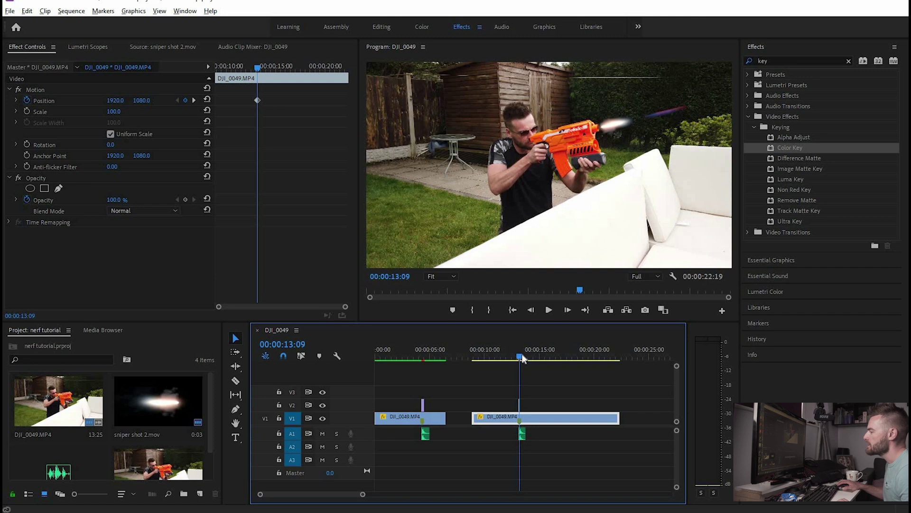
Step: Lower the second shot's muzzle flash clip to 68% opacity at 00:00:13:09
left_click_drag(363, 495, 334, 494)
left_click(525, 405)
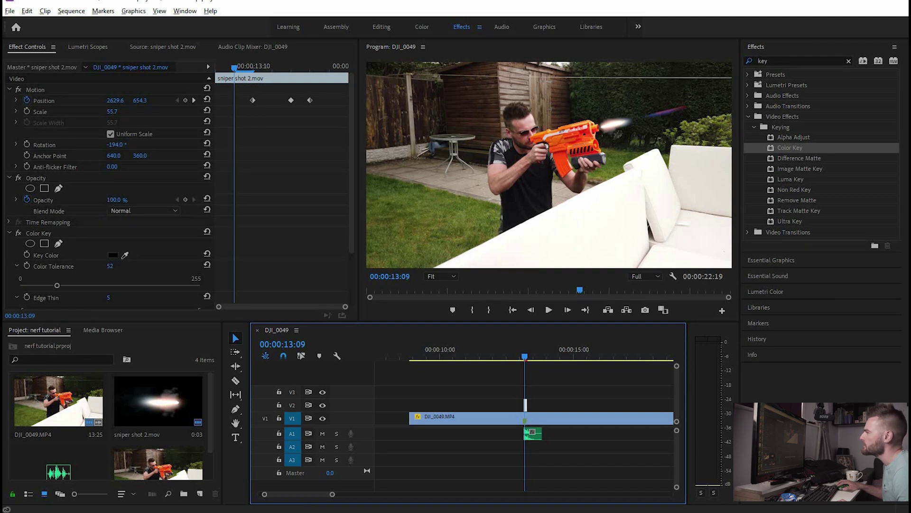
mouse_move(116, 200)
left_mouse_down()
mouse_move(107, 200)
mouse_move(116, 200)
left_mouse_up()
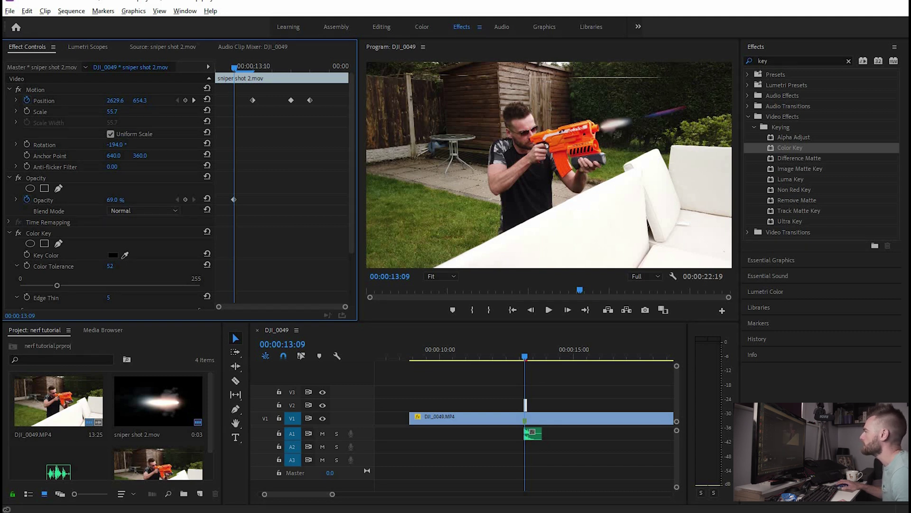
Step: Raise the muzzle flash clip's saturation to 136.6 with Lumetri Color and check the flash frames
left_click(422, 27)
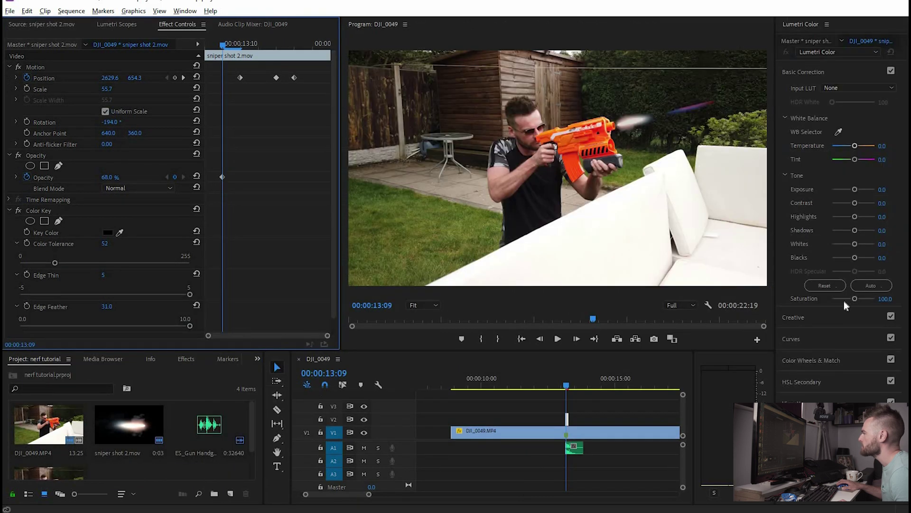
left_click_drag(856, 298, 860, 299)
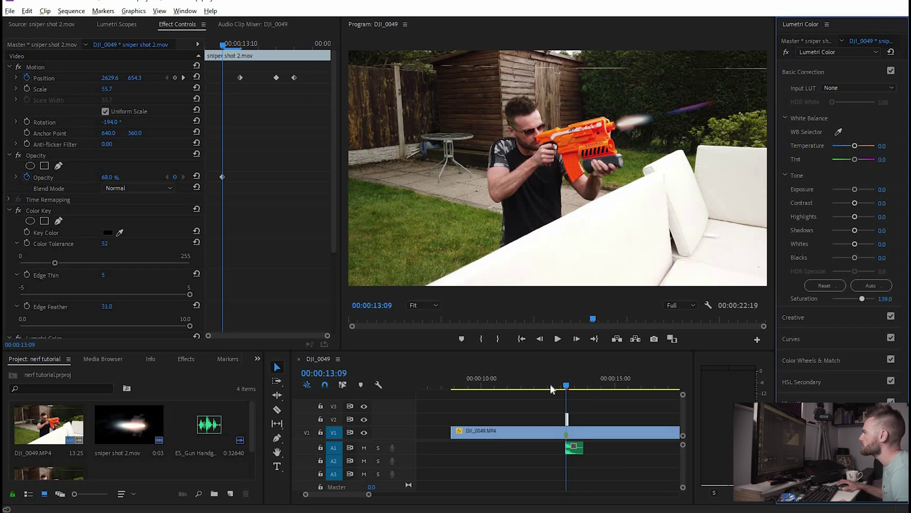
left_click(565, 386)
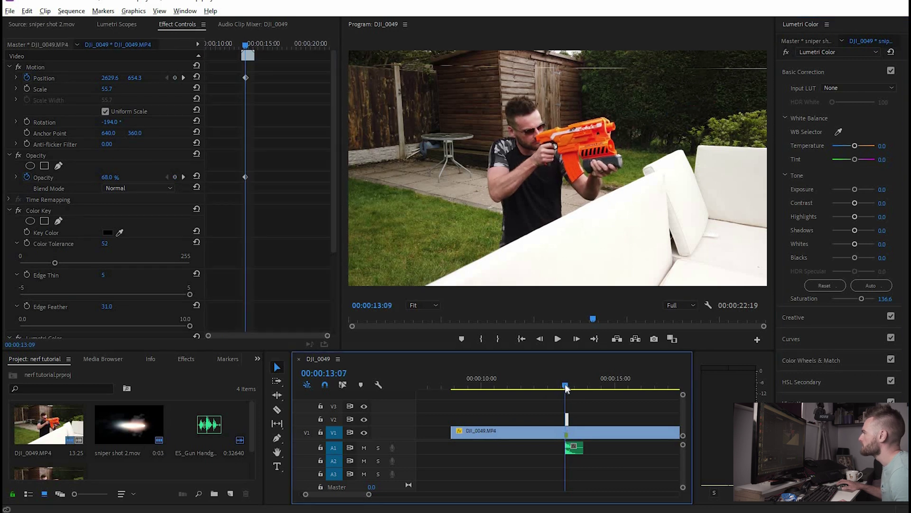
left_click_drag(565, 385, 569, 386)
Step: Reduce the muzzle flash clip's Lumetri saturation to 114.6 at 00:00:13:11
left_click(871, 203)
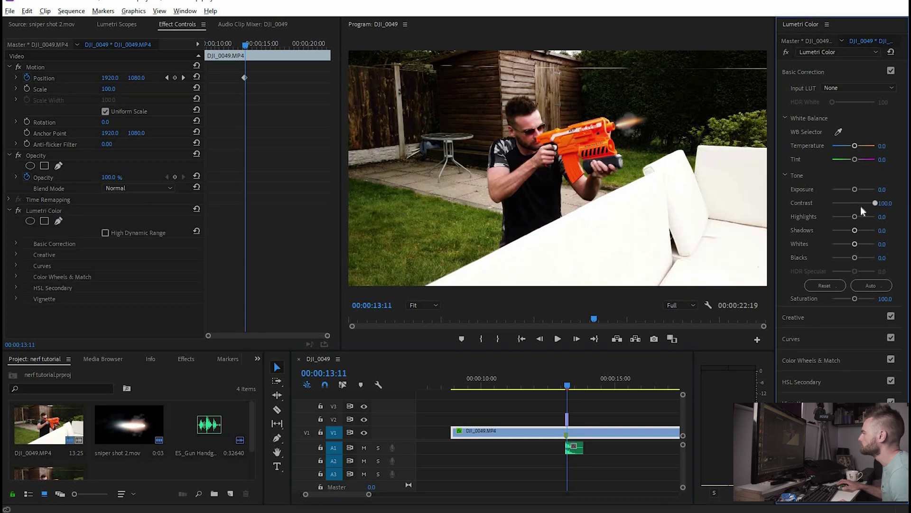
left_click(568, 419)
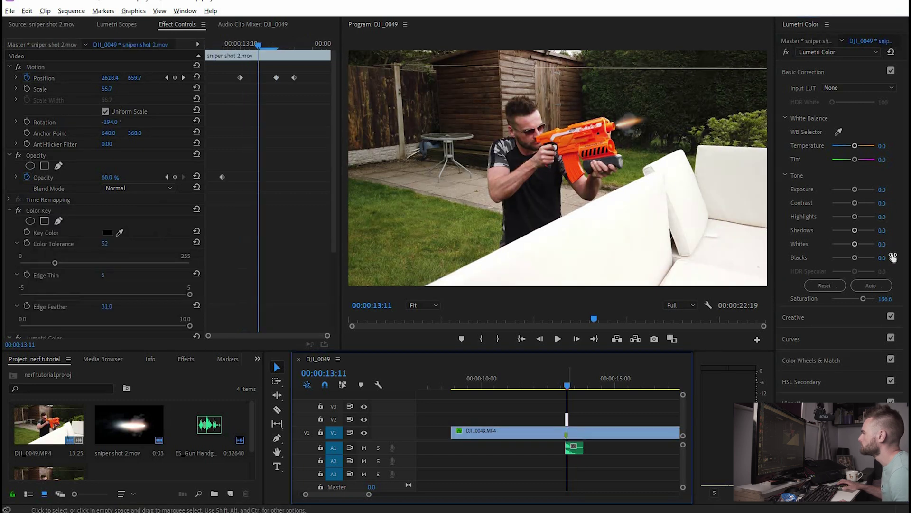
left_click(858, 299)
left_click(855, 299)
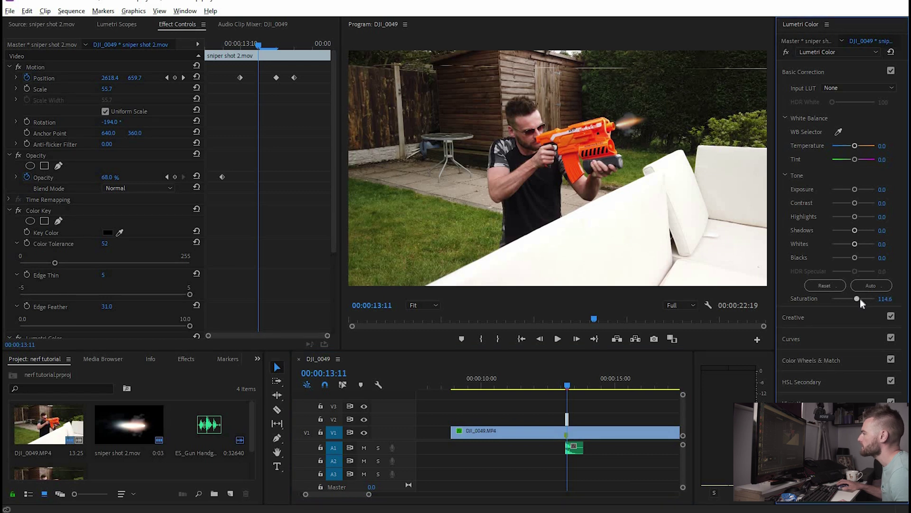
Step: Raise the second muzzle flash clip's Lumetri saturation to about 146 and its contrast to 53.7
left_click_drag(860, 299, 865, 297)
left_click_drag(857, 203, 866, 203)
Step: Play back the second shot from before the flash to review the color adjustments with the gunshot sound
left_click(566, 387)
left_click_drag(566, 387, 537, 379)
key("space")
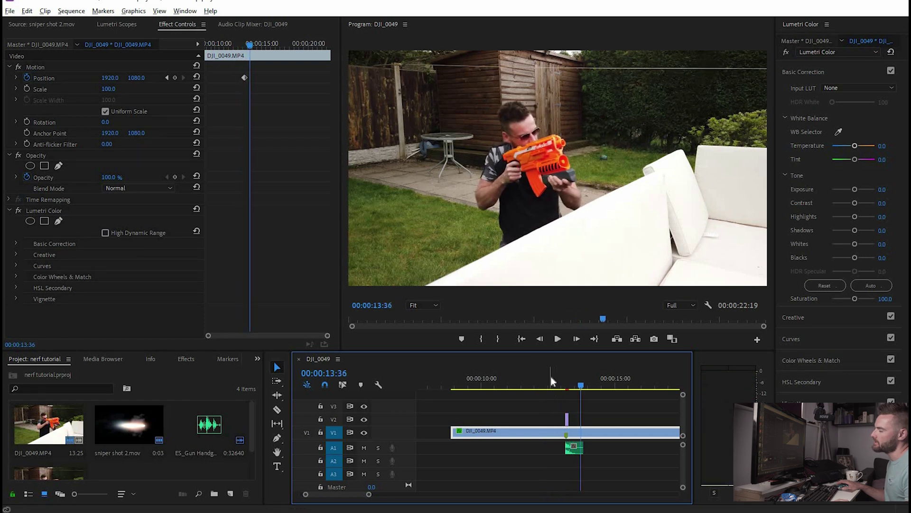
key("l")
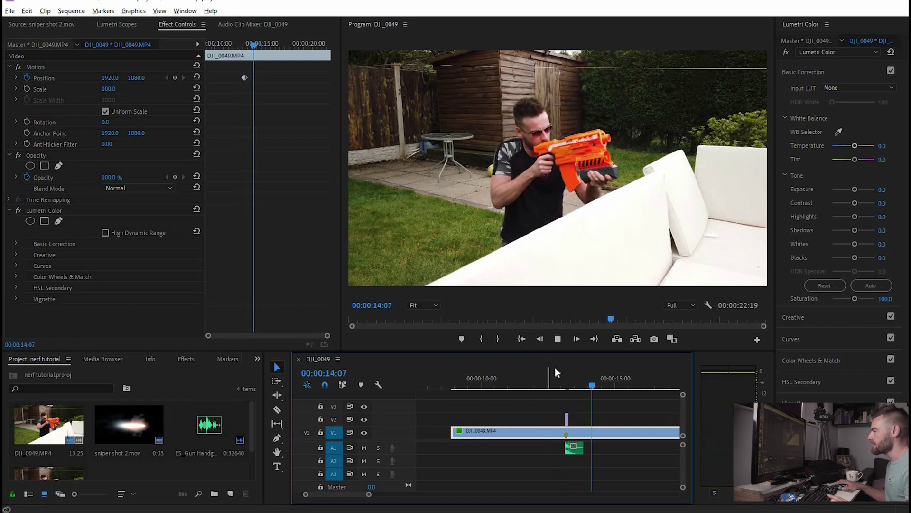
left_click(540, 381)
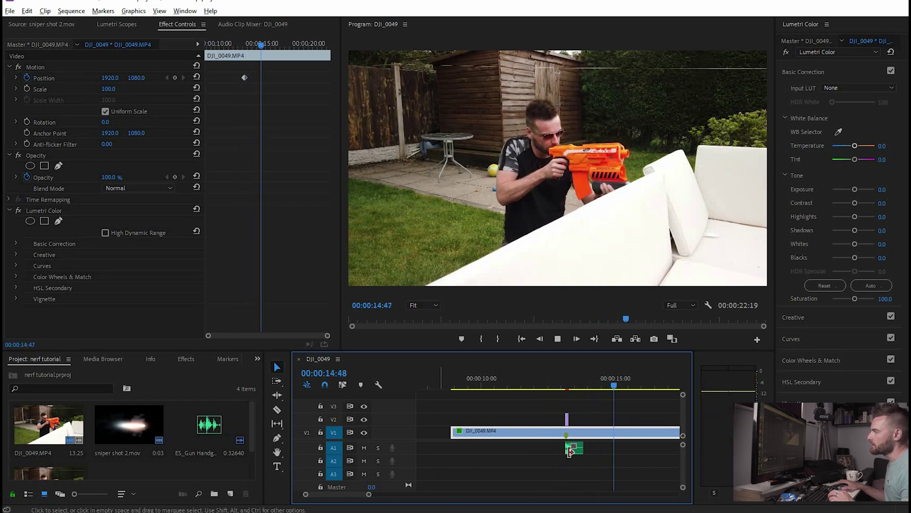
key("space")
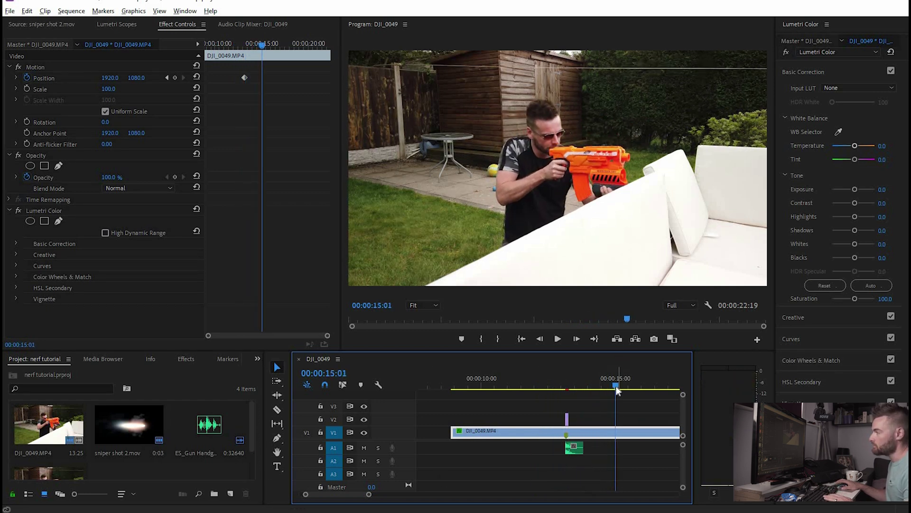
Step: Find the third shot's firing frame and add a marker to the footage at 00:00:21:19
key("space")
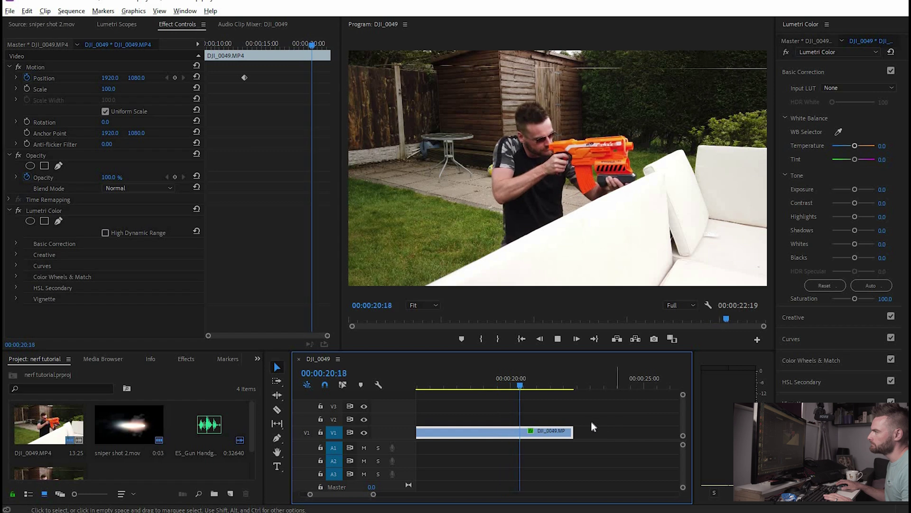
key("space")
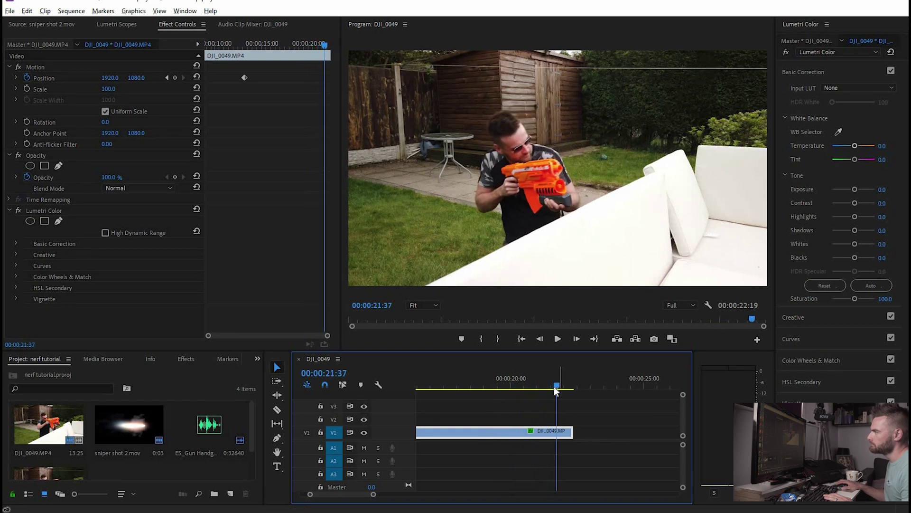
left_click_drag(554, 387, 550, 390)
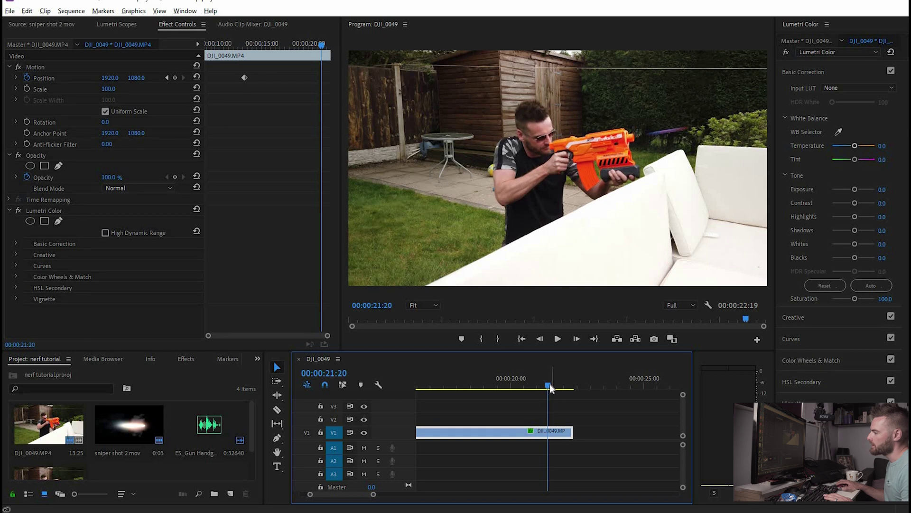
left_click(540, 338)
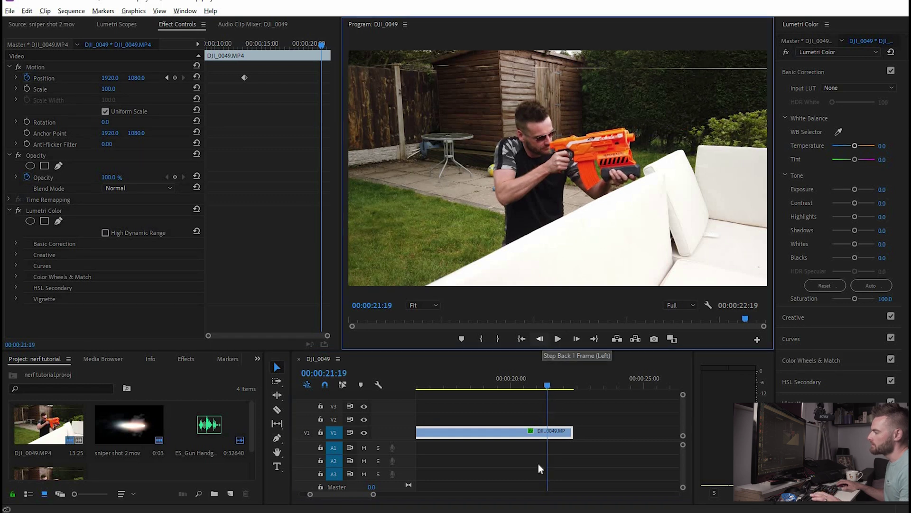
left_click(362, 384)
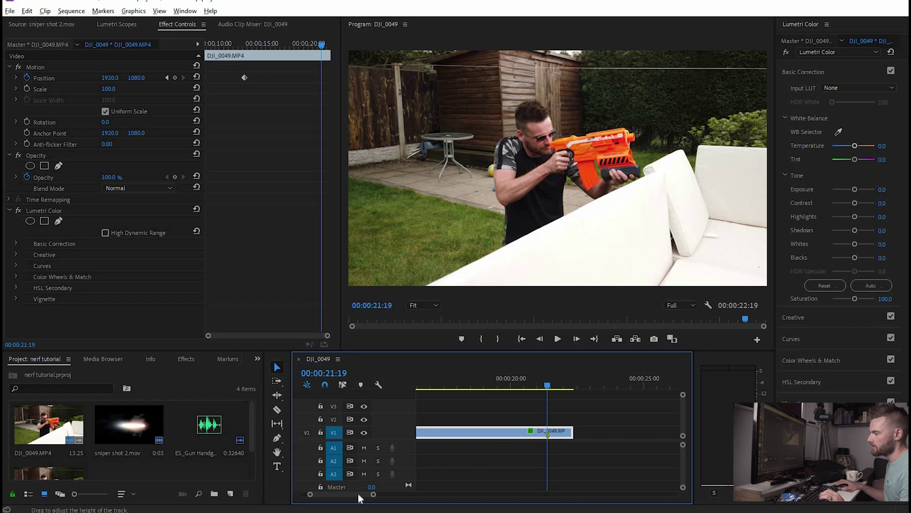
Step: Lock video track V1 and paste a copy of the second shot's muzzle flash clip on V2 at the third shot's marker
scroll(355, 492, "up", 3)
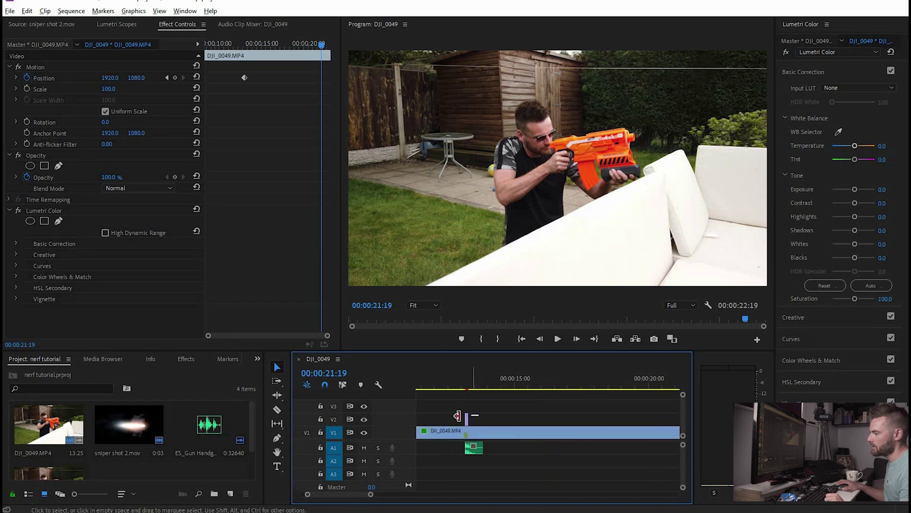
left_click(463, 420)
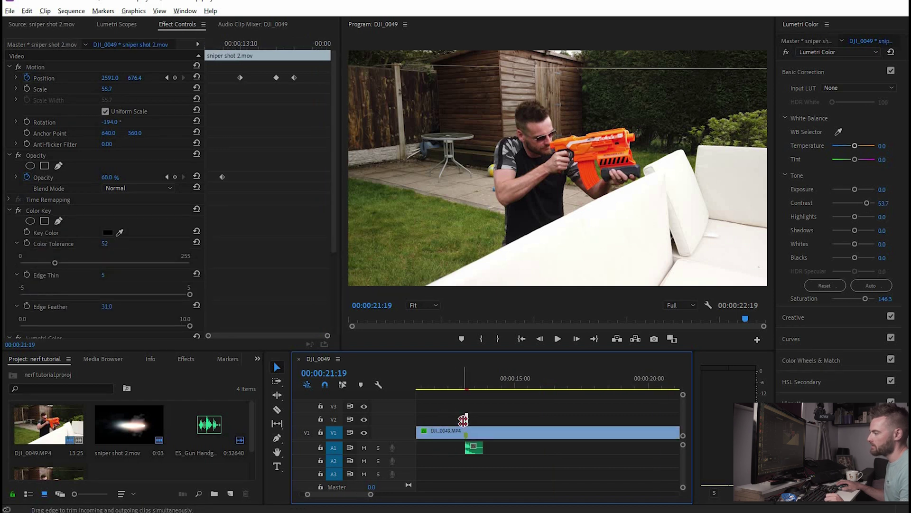
left_click(320, 432)
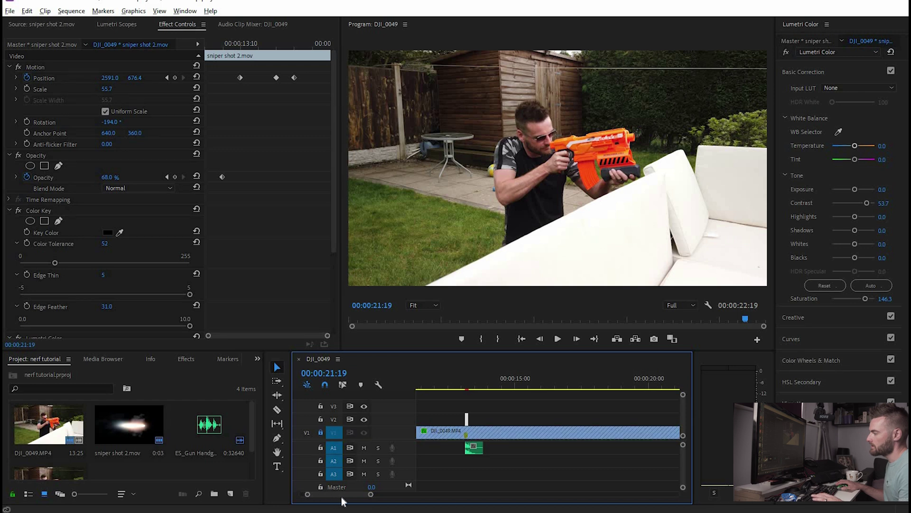
scroll(339, 496, "down", 3)
scroll(337, 496, "up", 3)
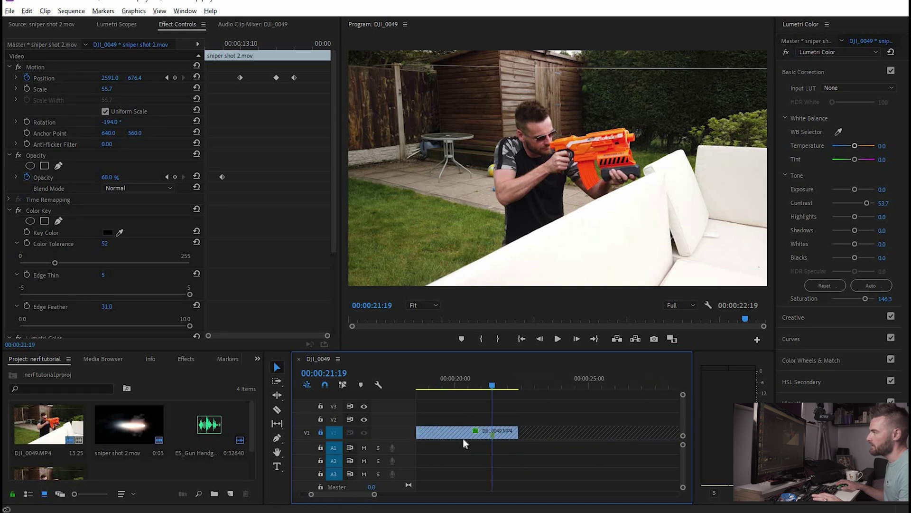
left_click(497, 418)
key("ctrl+v")
Step: Remove the pasted flash clip's position keyframes and place the flash at the barrel tip at 00:00:21:21, position 2783.8, 770.1
left_click_drag(494, 386, 492, 387)
left_click(631, 125)
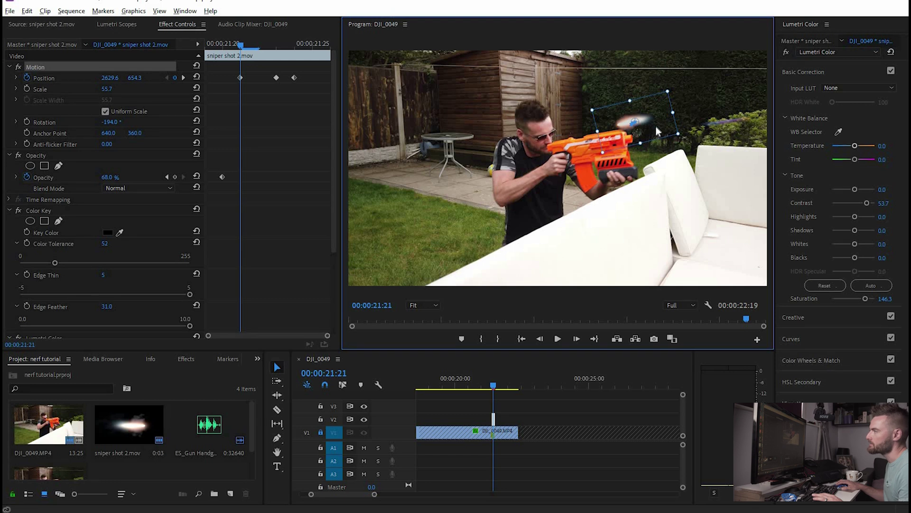
left_click_drag(656, 126, 671, 140)
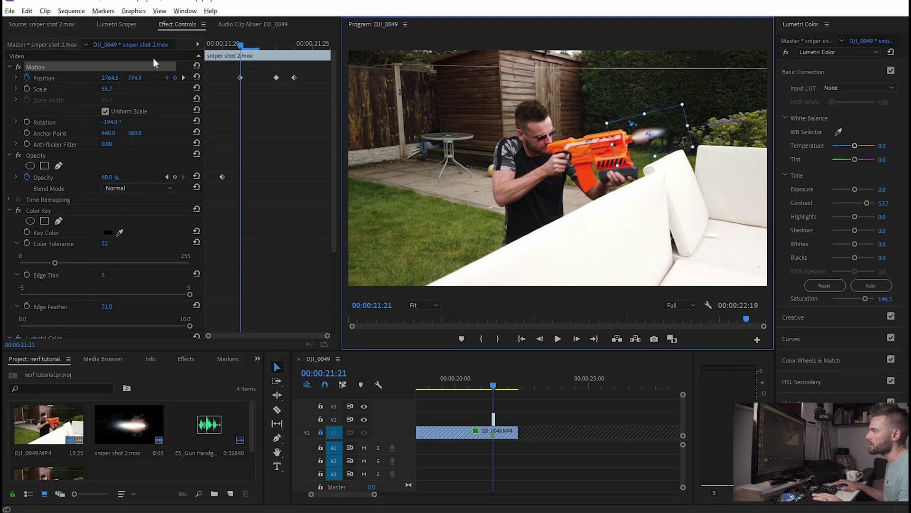
left_click(27, 78)
left_click(477, 275)
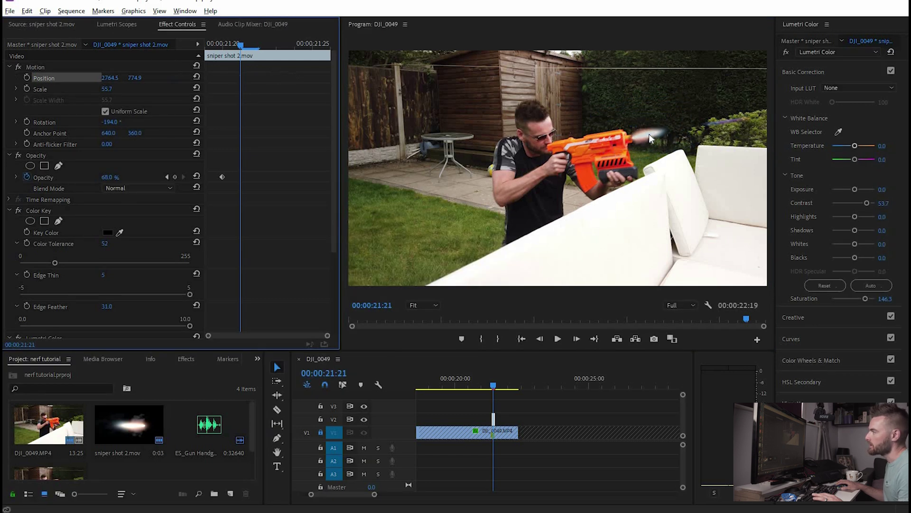
left_click(664, 134)
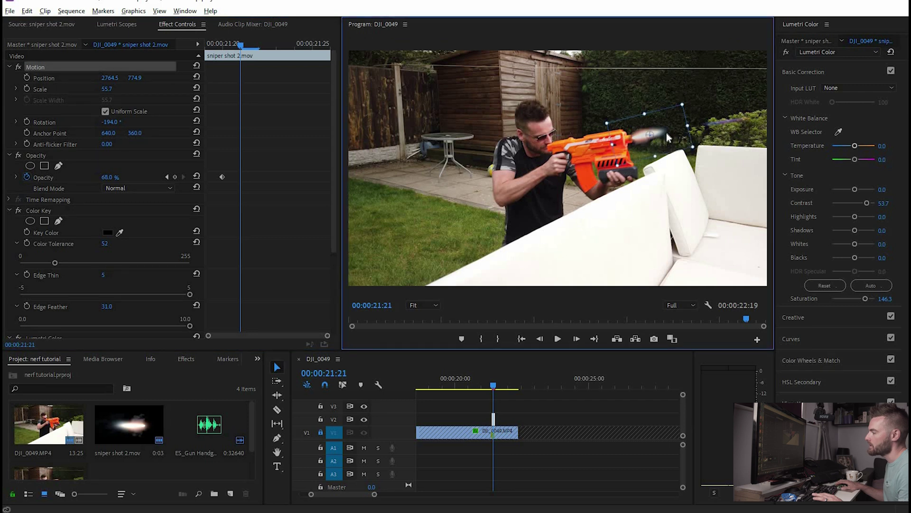
left_click_drag(661, 130, 661, 132)
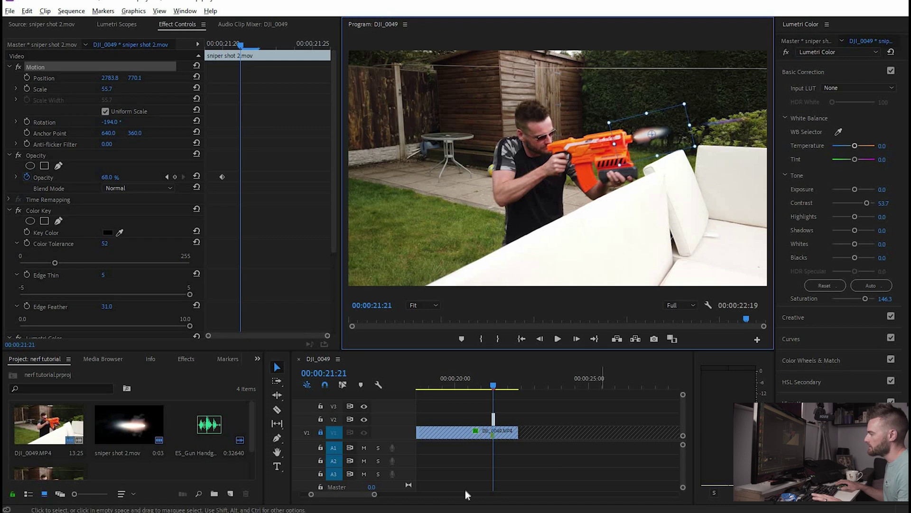
Step: Copy the second shot's gunshot sound clip and paste it on A1 under the third shot's muzzle flash
left_click_drag(342, 495, 338, 494)
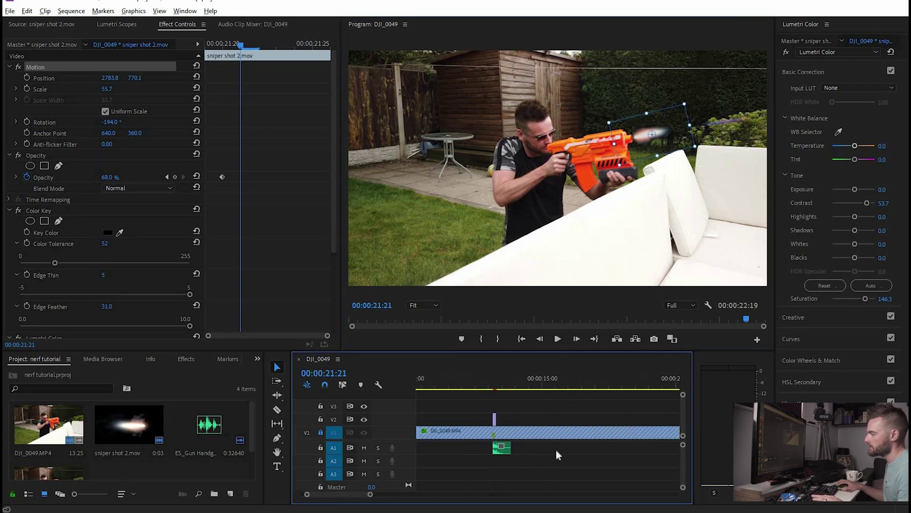
left_click(505, 449)
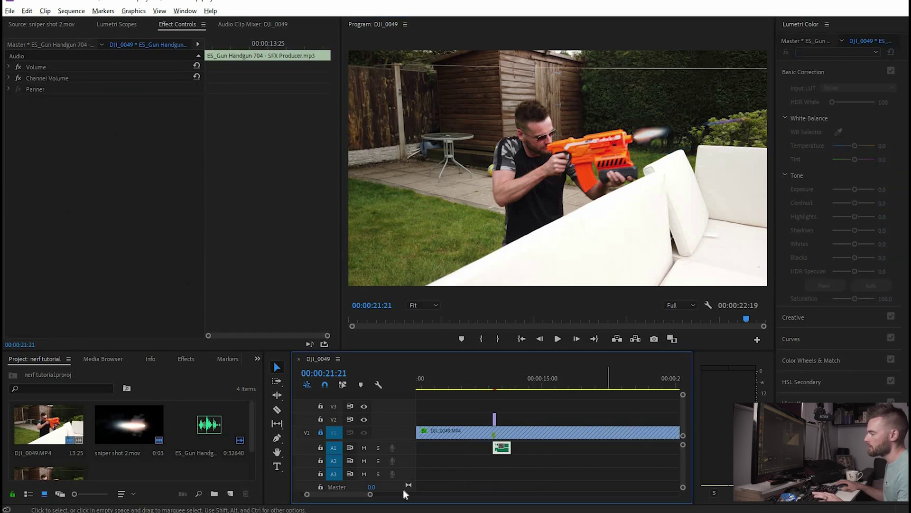
left_click_drag(354, 492, 358, 492)
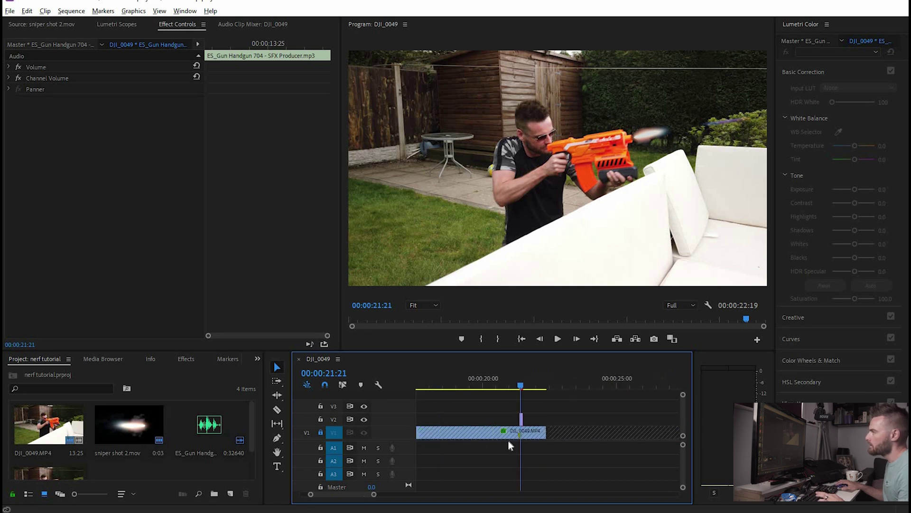
key("ctrl+v")
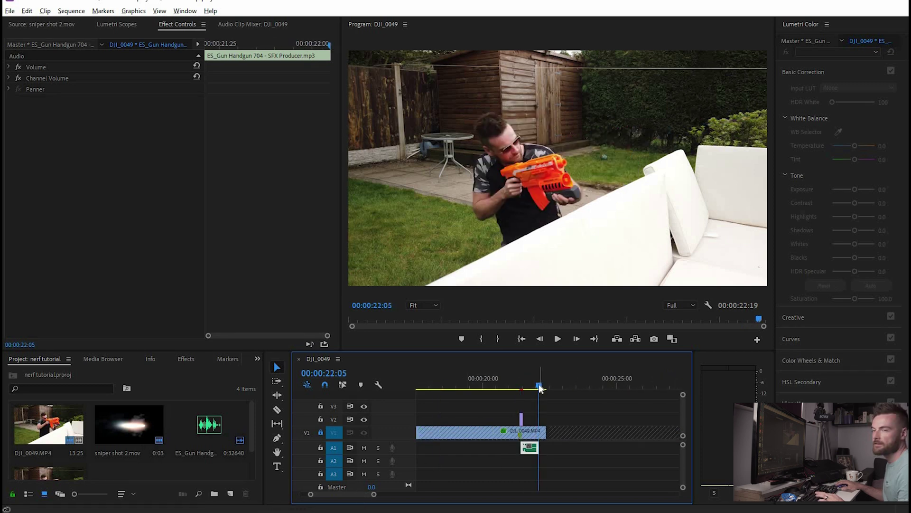
Step: Check the third shot's flash frames and set a starting position keyframe on the flash clip at 00:00:21:20
left_click_drag(520, 387, 522, 386)
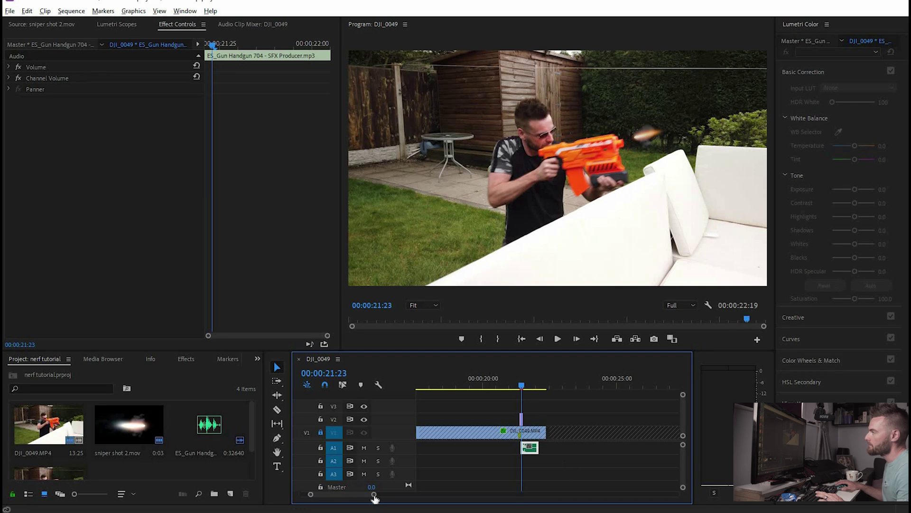
left_click_drag(366, 497, 351, 496)
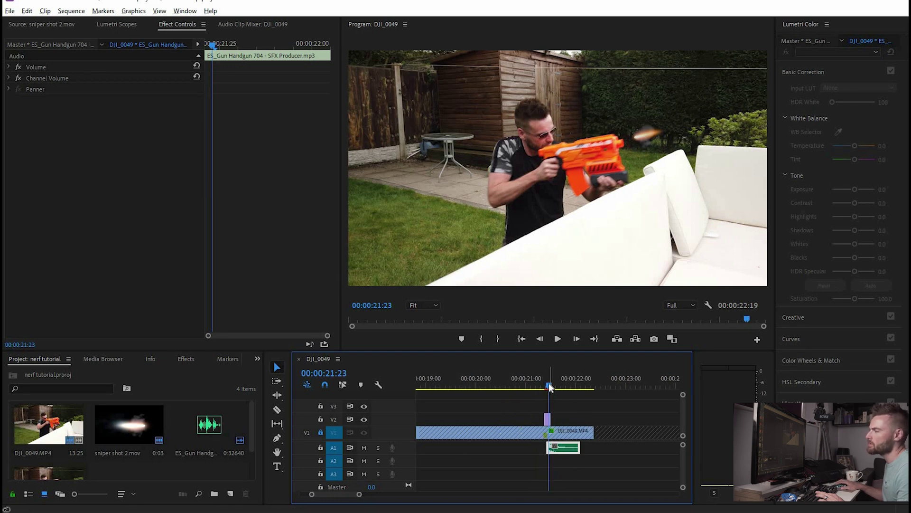
left_click_drag(549, 386, 549, 383)
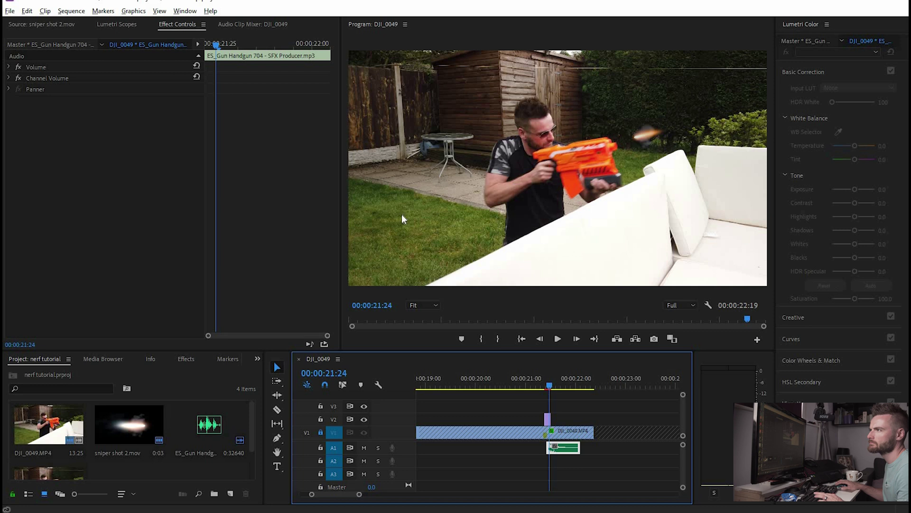
left_click(547, 418)
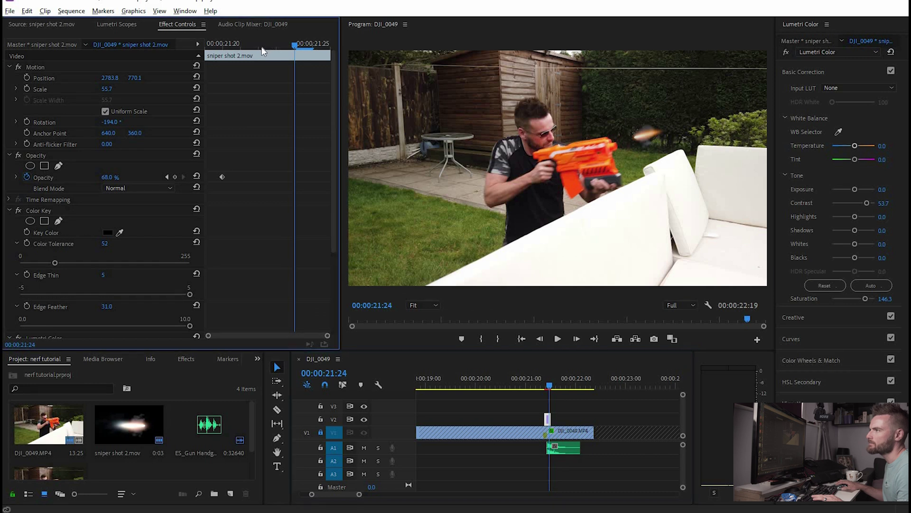
left_click_drag(293, 44, 225, 49)
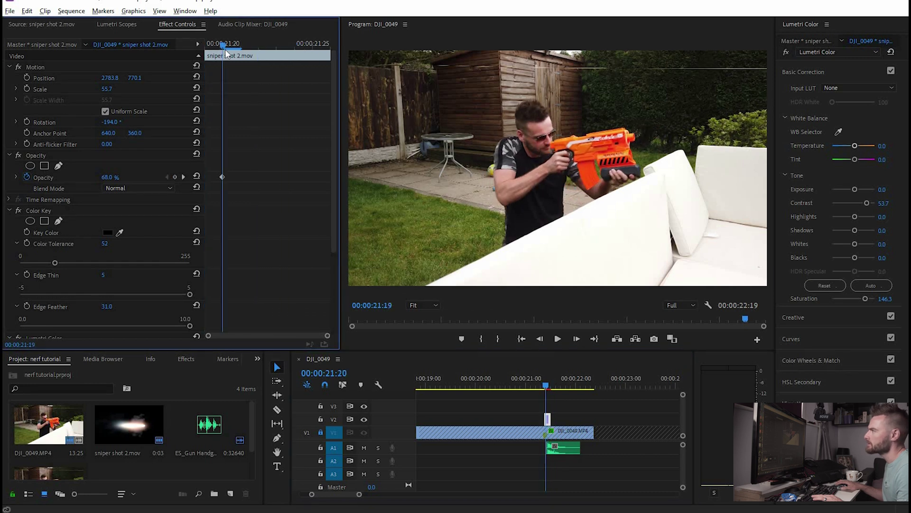
left_click(27, 77)
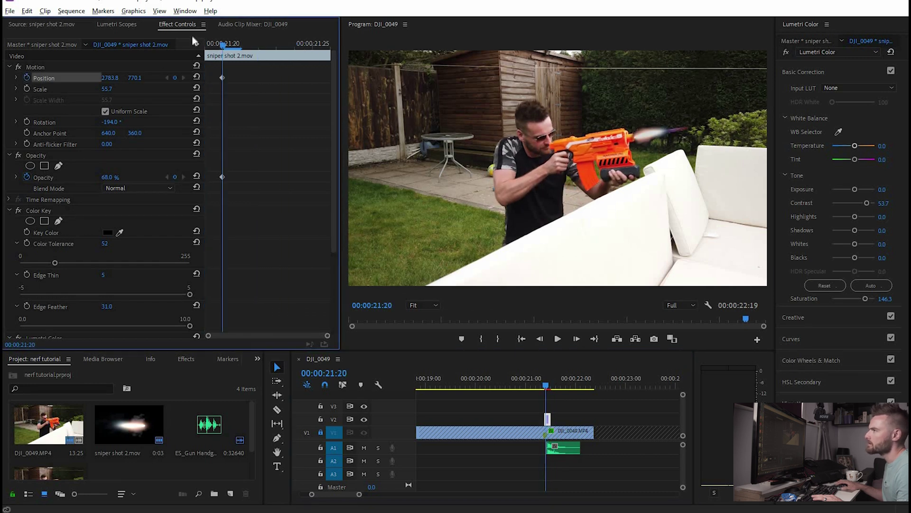
Step: Add a position keyframe at 00:00:21:24 and move the flash back onto the barrel at 2639.2, 847.2
left_click_drag(239, 47, 298, 55)
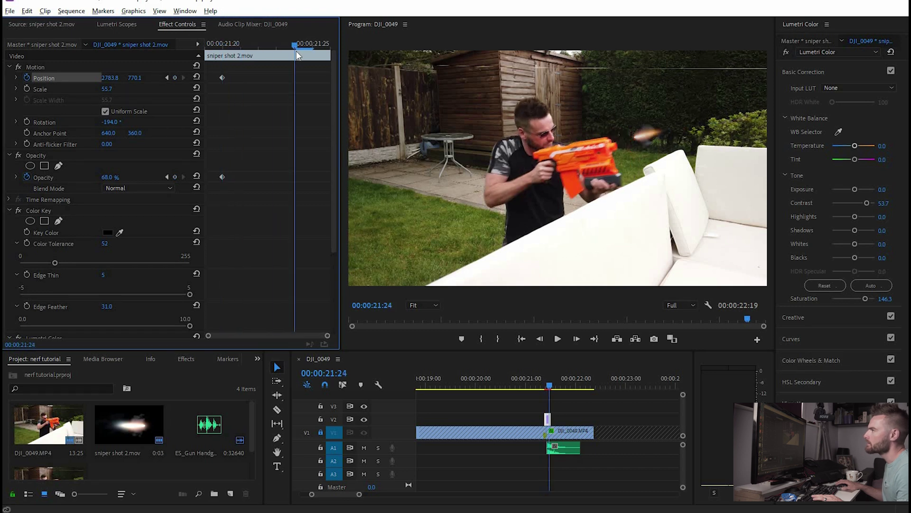
left_click(175, 78)
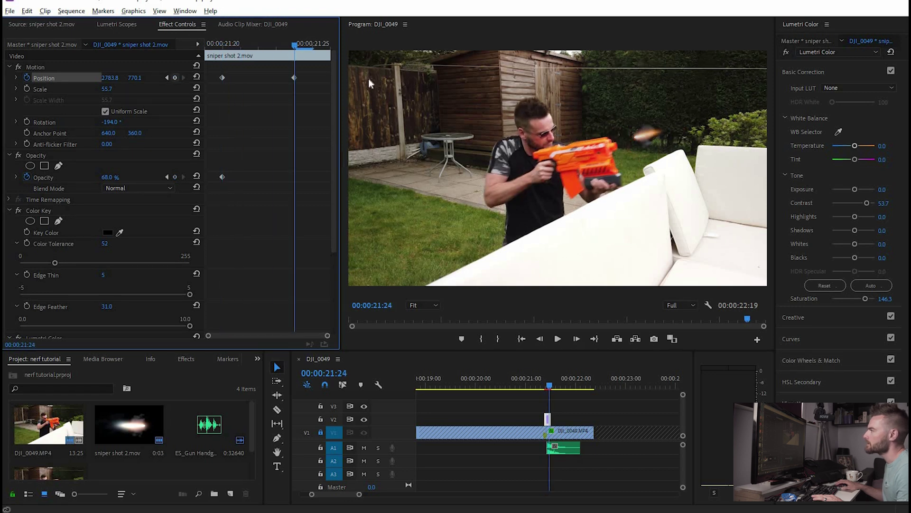
left_click(649, 138)
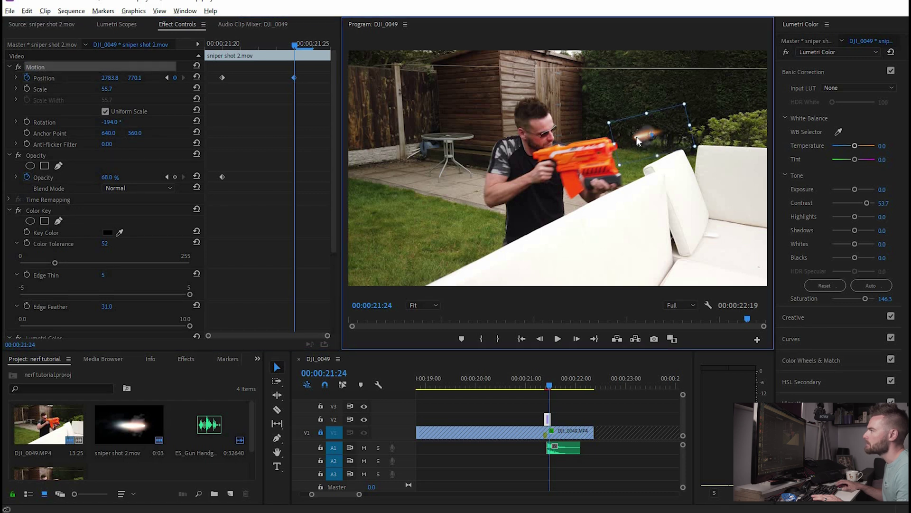
left_click_drag(623, 143, 620, 145)
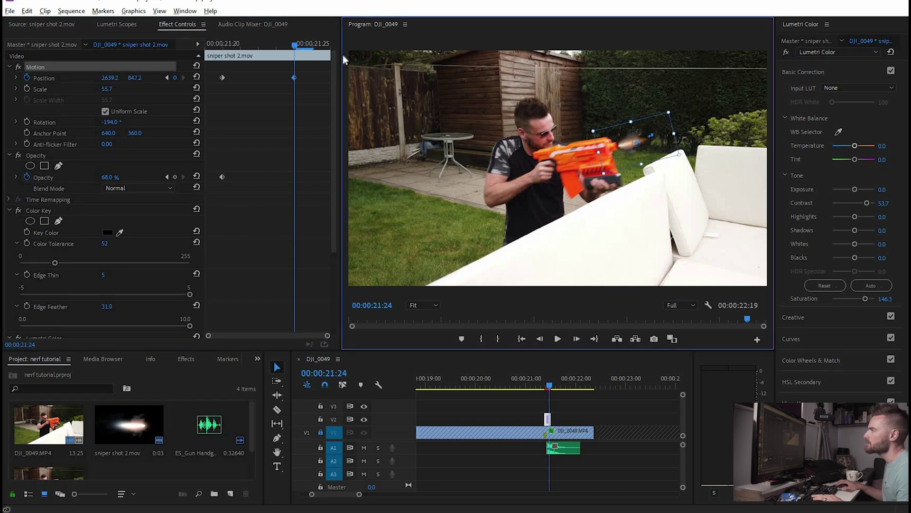
Step: Check the tracked flash frames and play back the third shot with its gunshot sound
left_click_drag(295, 44, 210, 83)
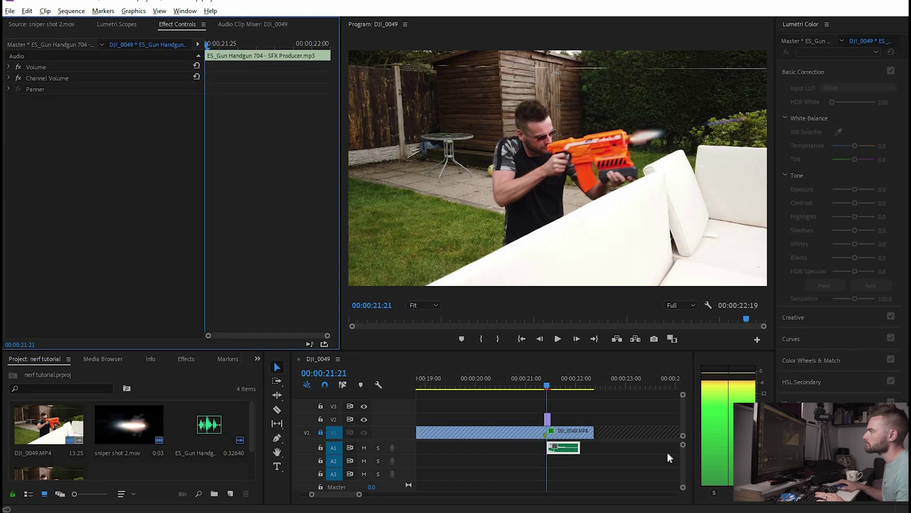
left_click(546, 387)
key("space")
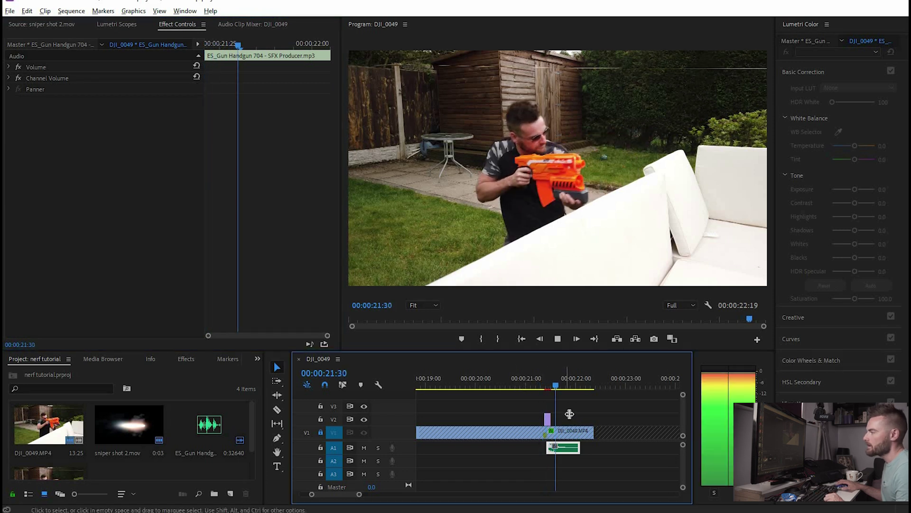
Step: Play the third shot through to its end and select its muzzle flash clip on V2 at 00:00:21:21
key("space")
key("space")
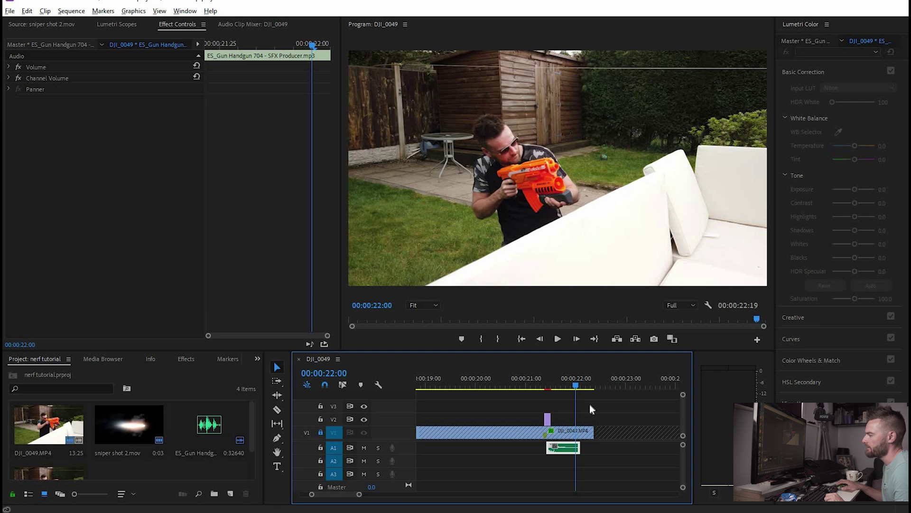
left_click_drag(574, 382, 546, 382)
left_click(548, 420)
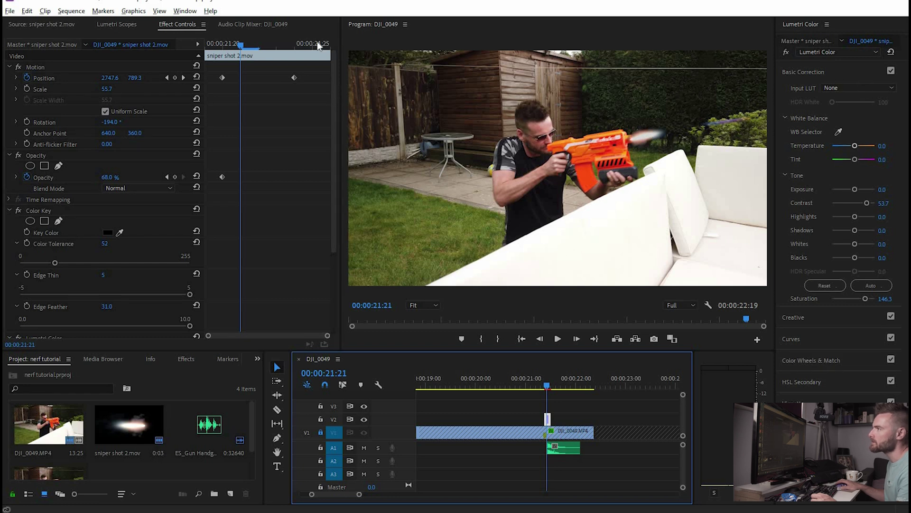
Step: Switch to the Effects workspace and apply the Basic 3D effect, found by searching "3d", to the third shot's flash clip
left_click(185, 11)
mouse_move(247, 23)
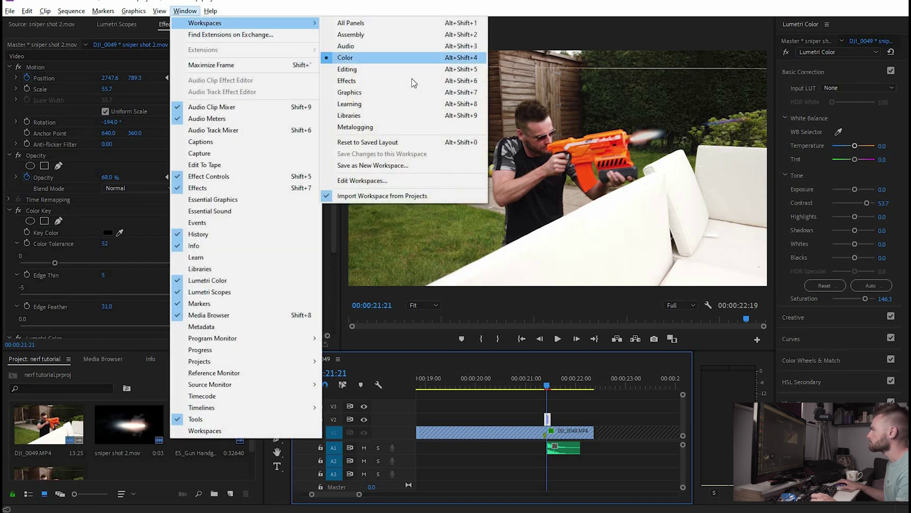
left_click(415, 81)
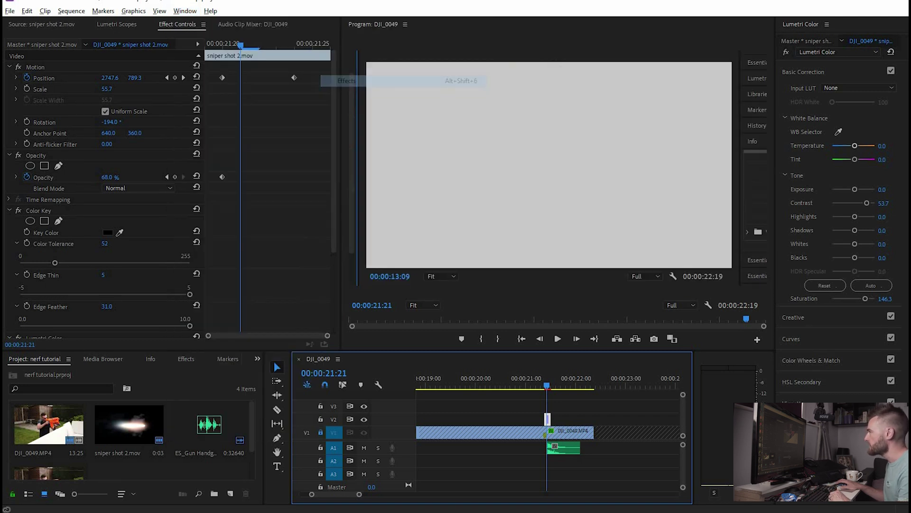
left_click_drag(783, 61, 699, 56)
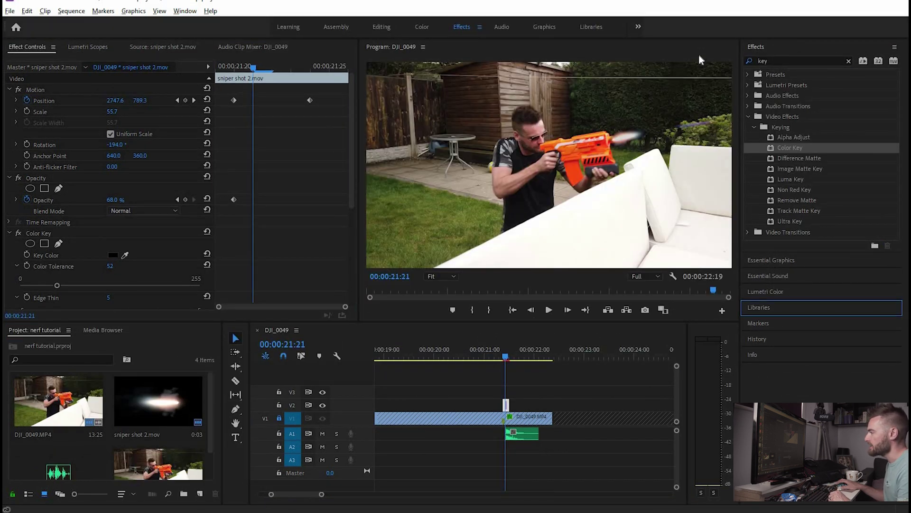
type("3d")
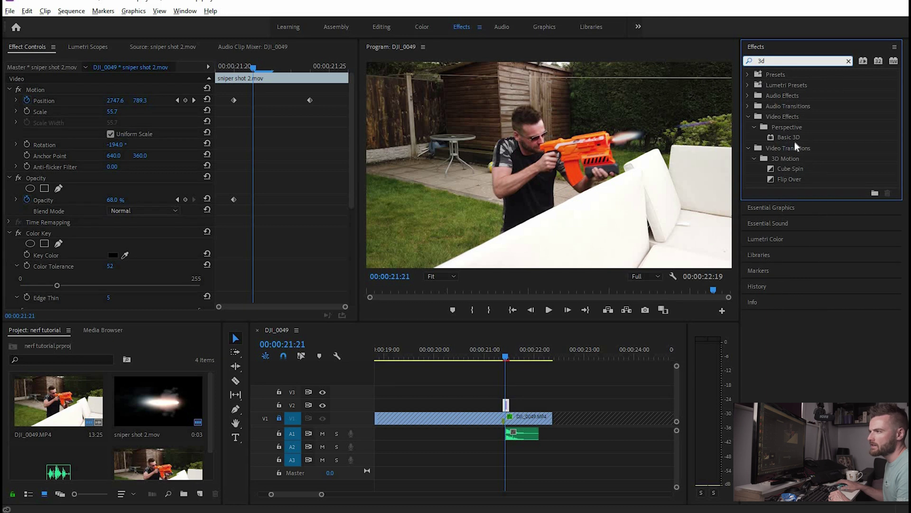
left_click_drag(804, 138, 175, 253)
Step: Set the flash clip's Basic 3D Swivel to 58.0° and Tilt to -1.0°
scroll(120, 243, "down", 8)
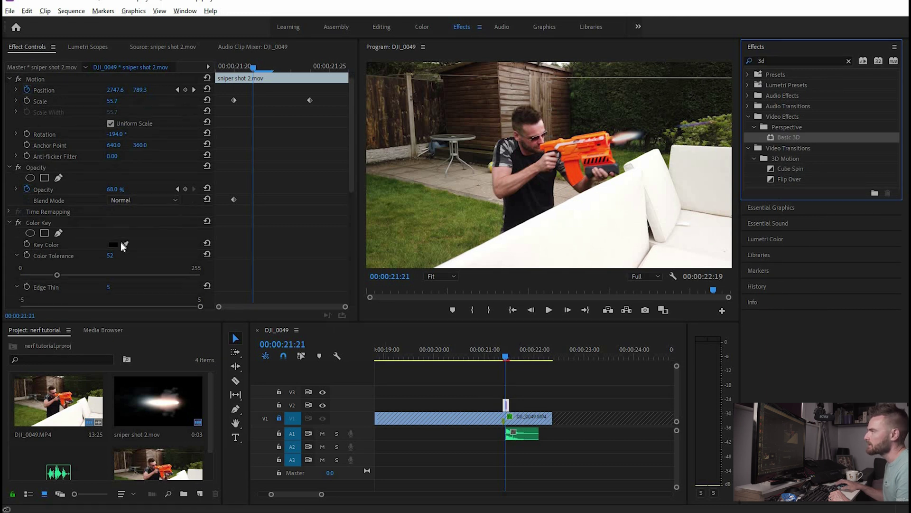
scroll(43, 260, "down", 3)
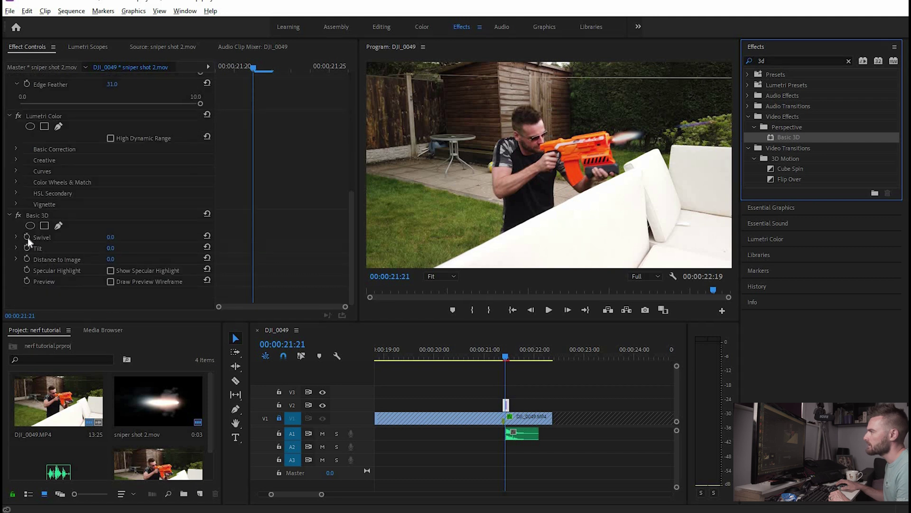
left_click_drag(111, 249, 141, 237)
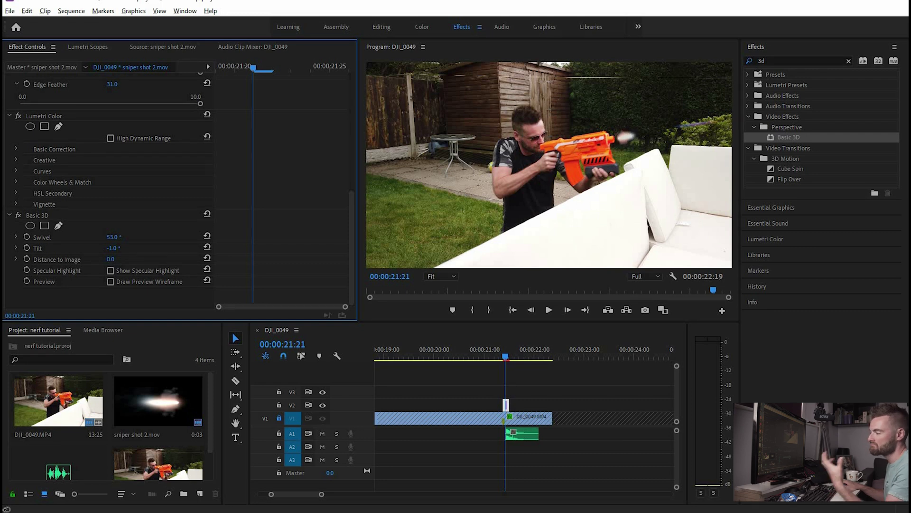
Step: Check the angled muzzle flash against the gun barrel across the third shot's frames around 00:00:21:19 to 00:00:21:23
left_click(505, 359)
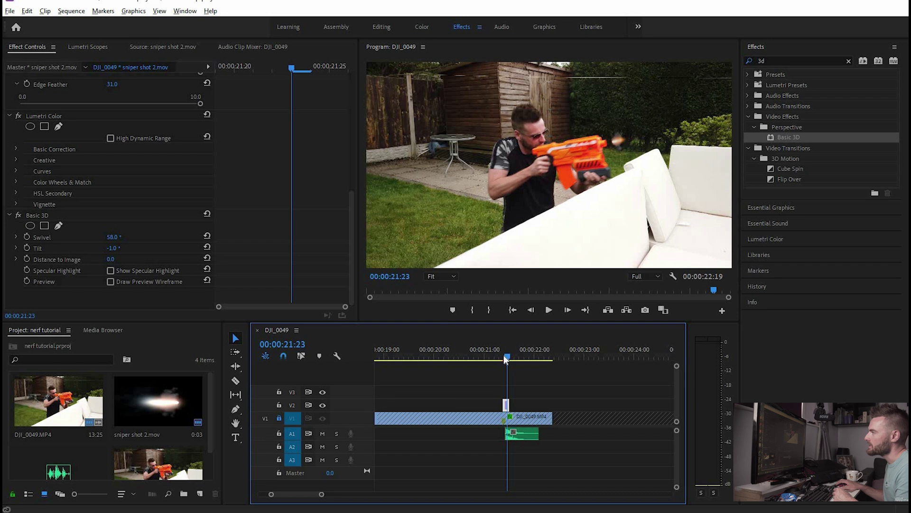
left_click_drag(502, 356, 504, 356)
key("Left")
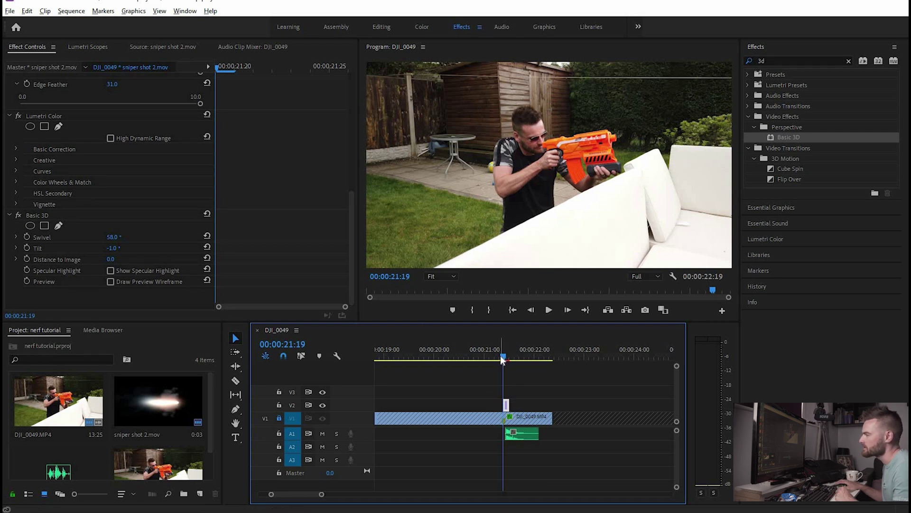
left_click_drag(503, 356, 499, 356)
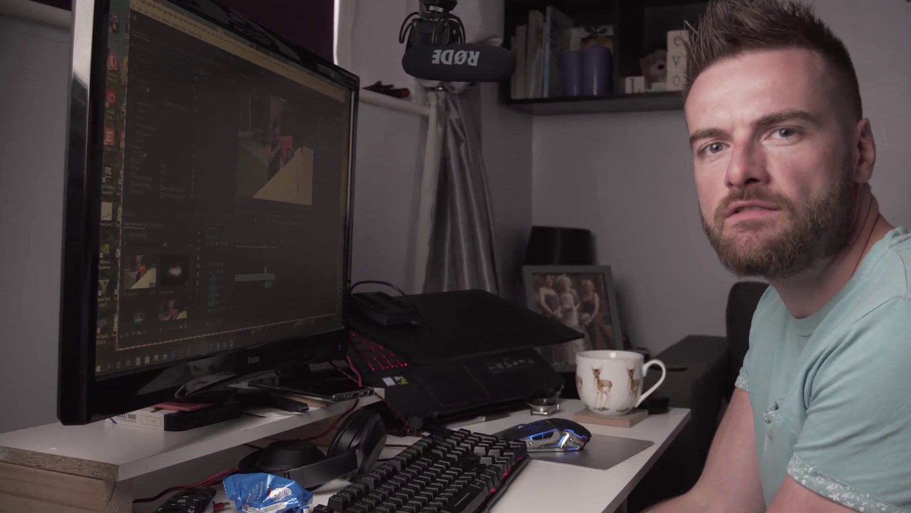